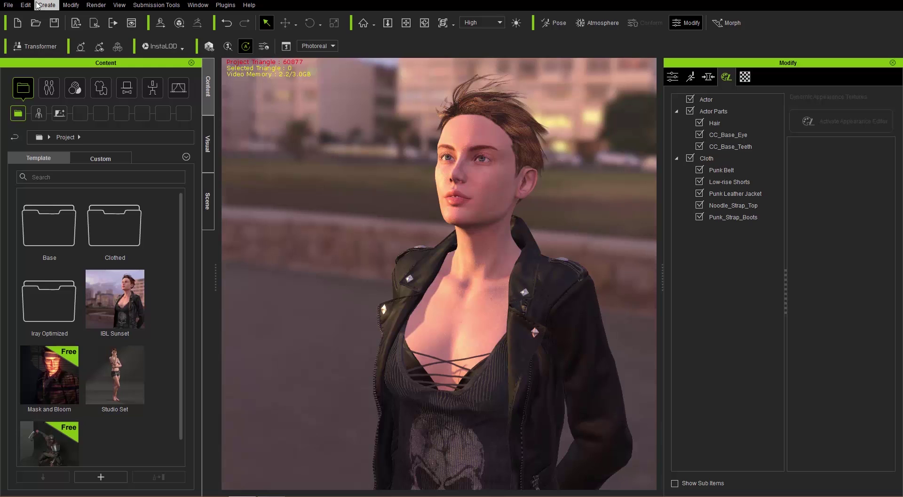
# Step: Look through the File, Edit and Create menus, ending on the Modify menu's mesh and pose commands
pyautogui.click(9, 5)
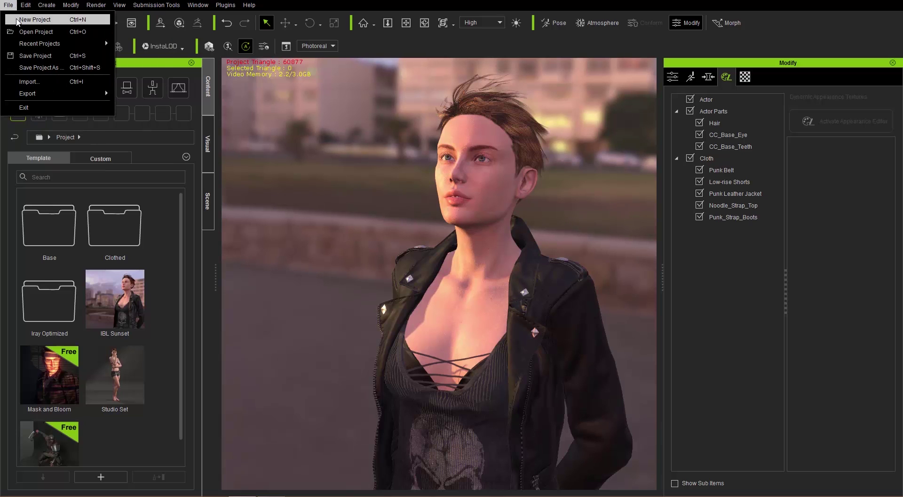
pyautogui.moveTo(31, 47)
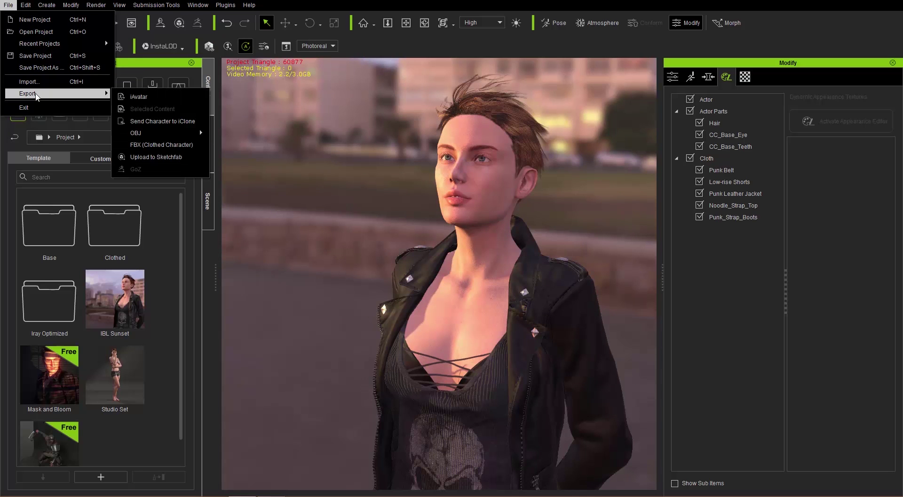
pyautogui.moveTo(29, 12)
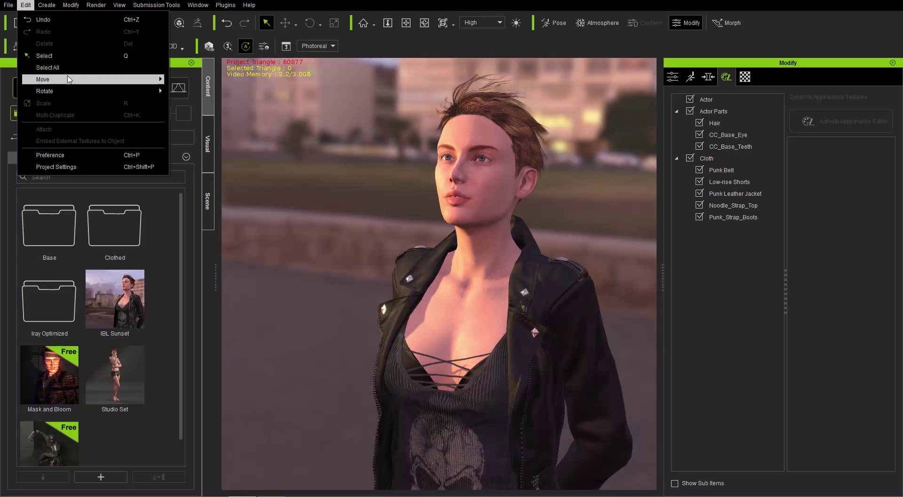
pyautogui.moveTo(73, 93)
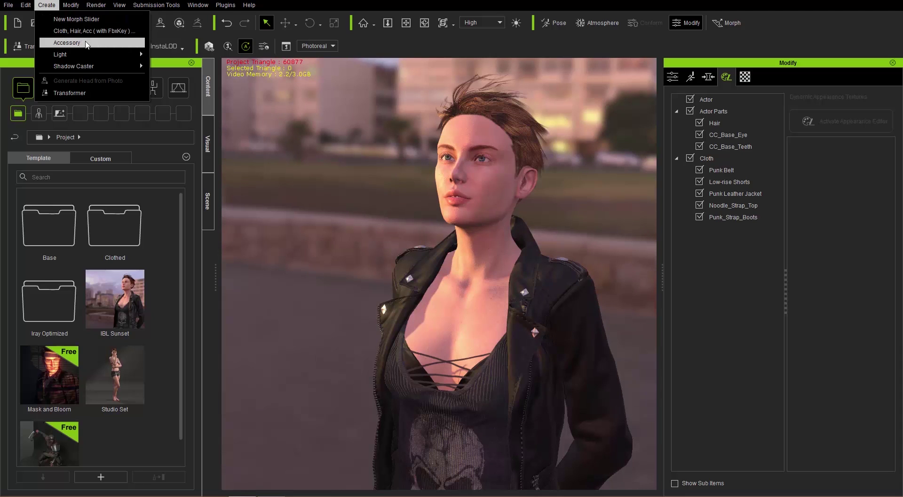
pyautogui.moveTo(94, 57)
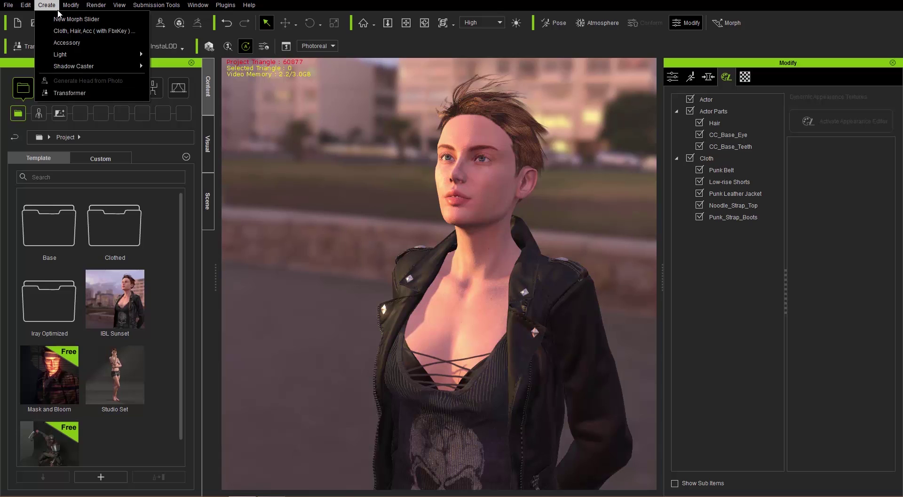
# Step: Look at Modify > Smooth Mesh, then select the whole Actor for editing
pyautogui.moveTo(74, 2)
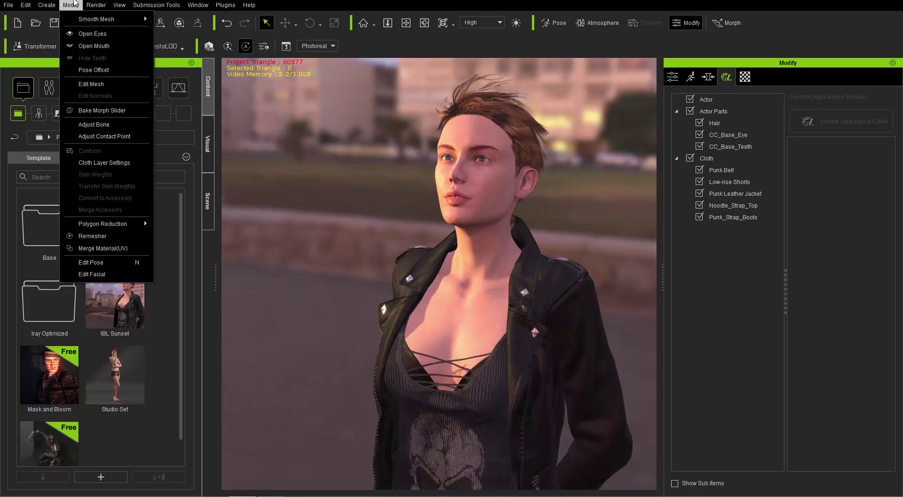
pyautogui.click(71, 5)
pyautogui.click(72, 5)
pyautogui.moveTo(87, 22)
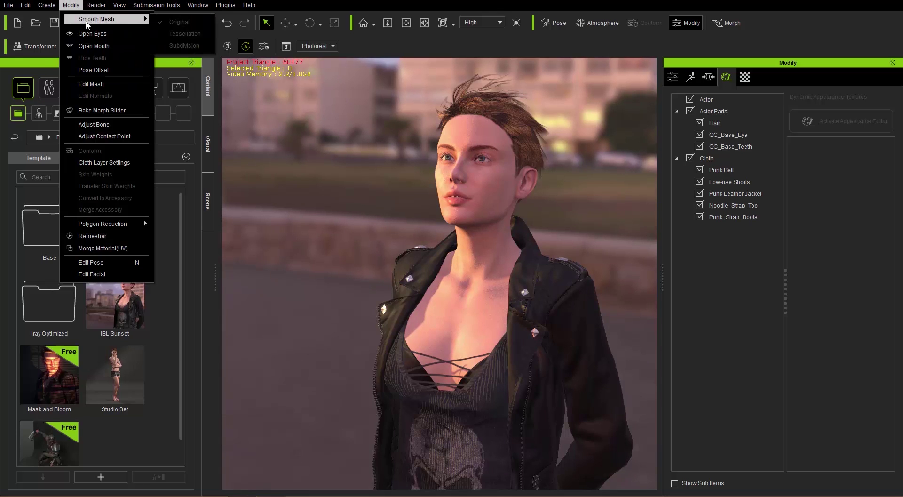
pyautogui.click(484, 211)
pyautogui.click(490, 204)
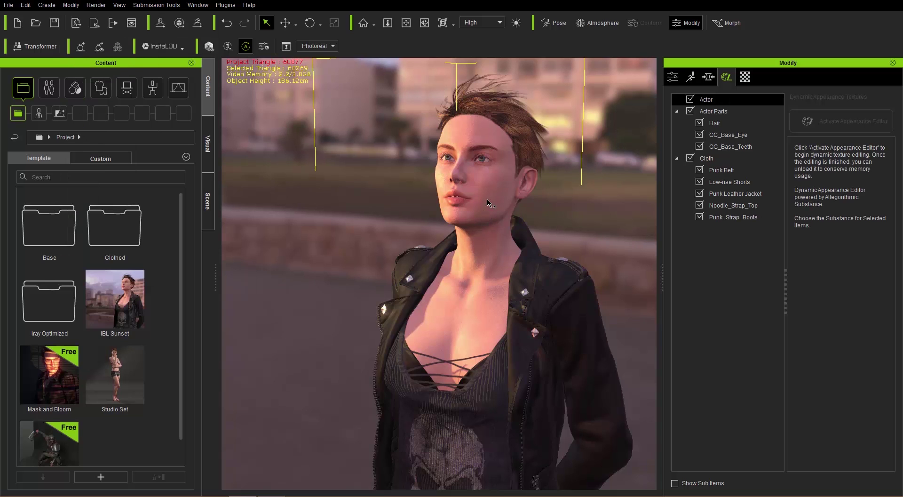
# Step: Render a quick preview of the character and close the preview image viewer
pyautogui.click(70, 7)
pyautogui.moveTo(108, 19)
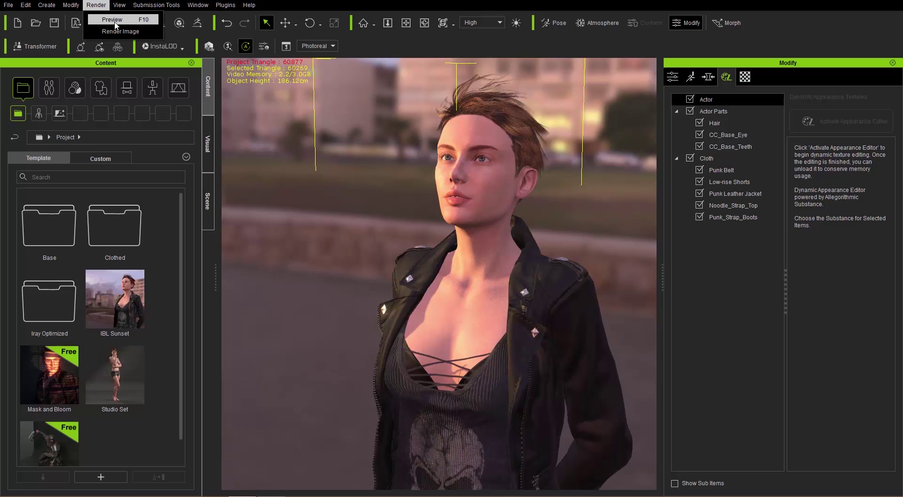
pyautogui.click(116, 25)
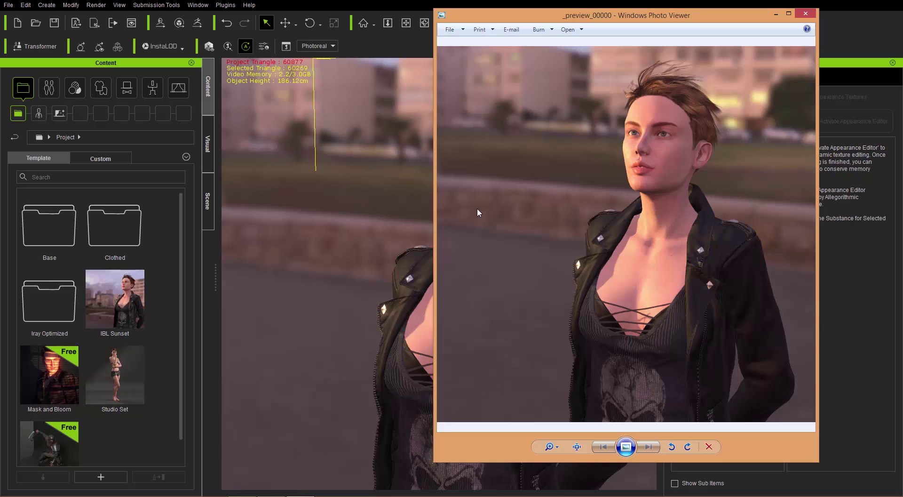
pyautogui.moveTo(696, 22)
pyautogui.mouseDown()
pyautogui.moveTo(793, 27)
pyautogui.moveTo(710, 22)
pyautogui.mouseUp()
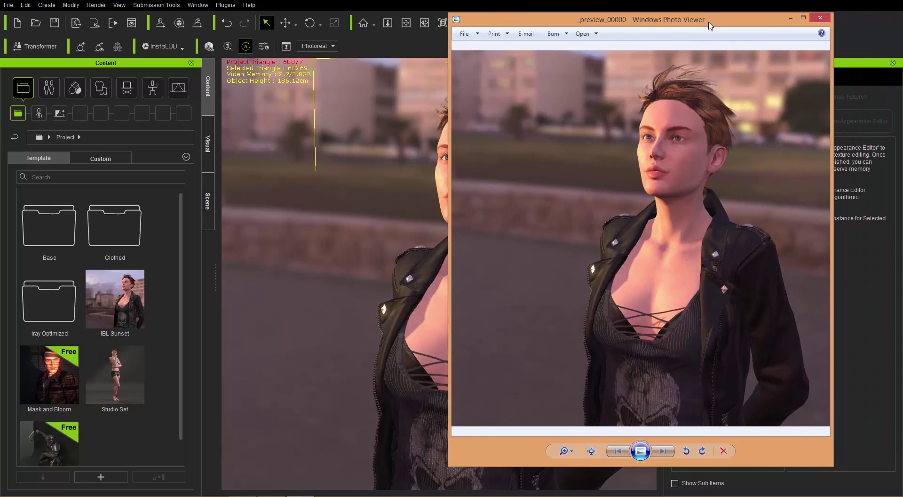
pyautogui.click(822, 18)
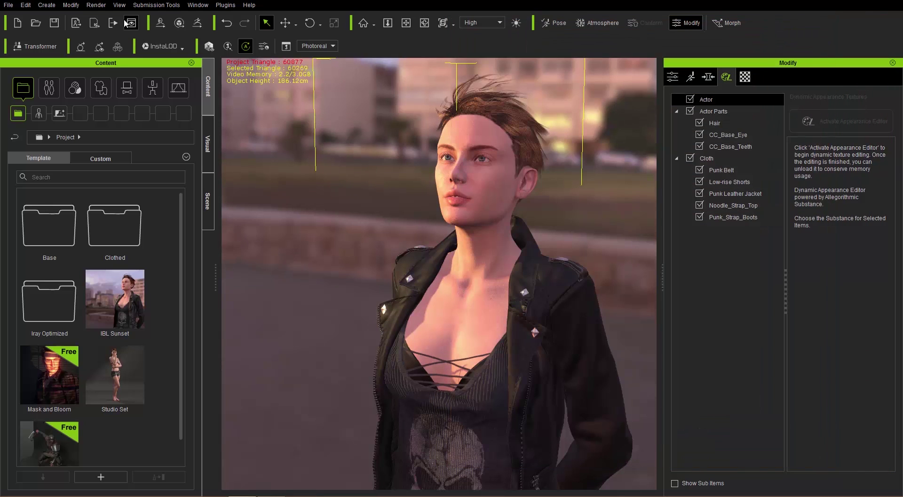
# Step: Pan the view to shift the character left, then zoom in slightly
pyautogui.click(119, 5)
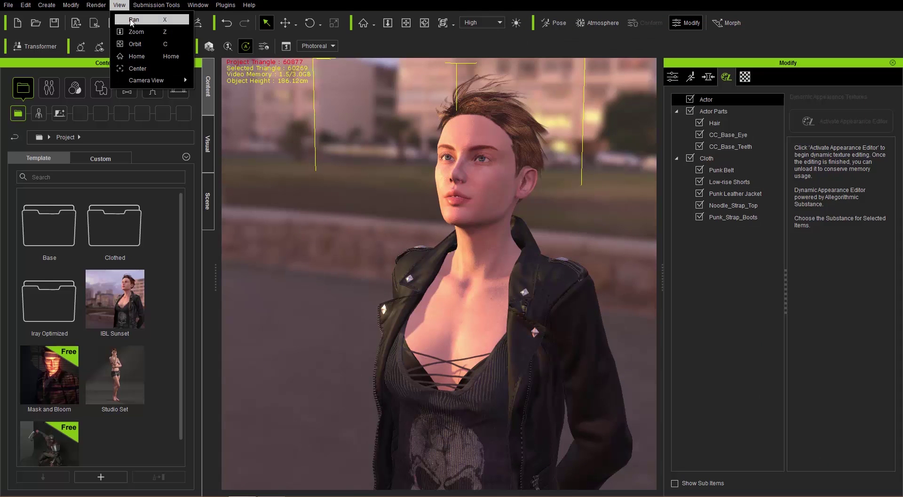
pyautogui.click(133, 20)
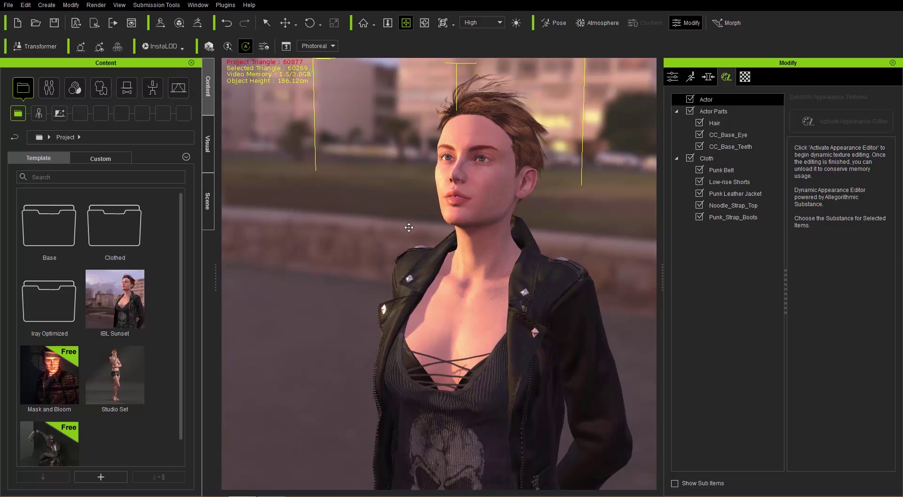
pyautogui.moveTo(480, 271); pyautogui.dragTo(419, 257)
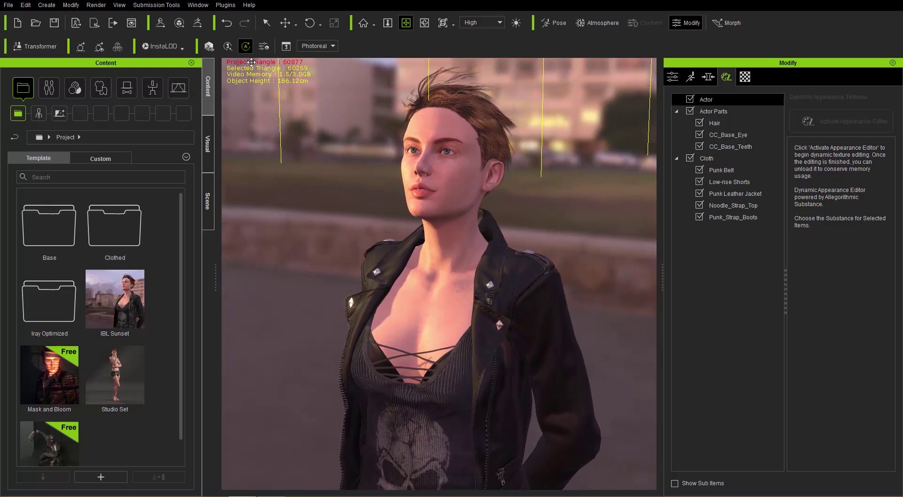
pyautogui.click(120, 5)
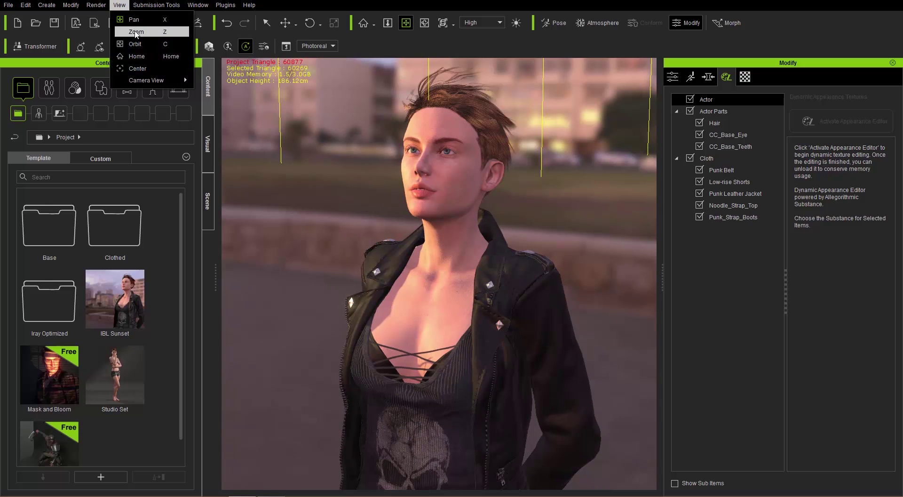
pyautogui.click(136, 32)
pyautogui.moveTo(379, 254)
pyautogui.mouseDown()
pyautogui.moveTo(374, 278)
pyautogui.moveTo(371, 265)
pyautogui.mouseUp()
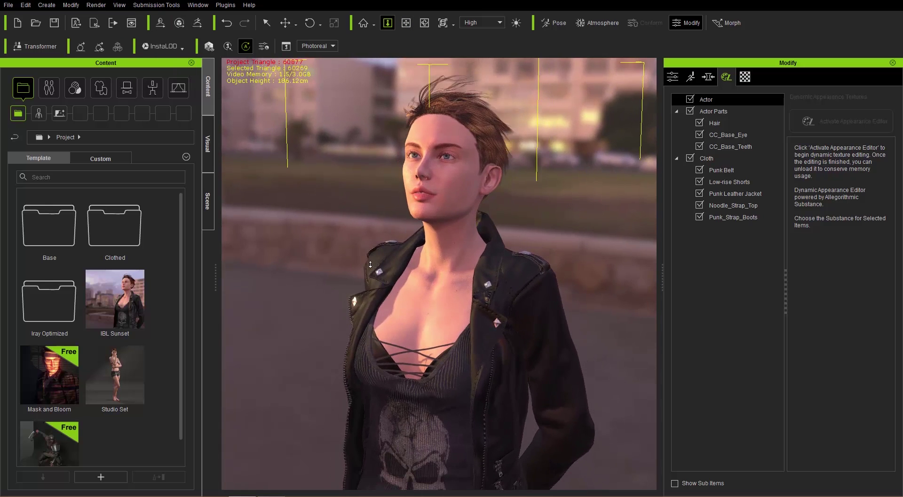
# Step: Orbit the camera so the character faces front, and return to Select mode
pyautogui.click(119, 4)
pyautogui.click(133, 44)
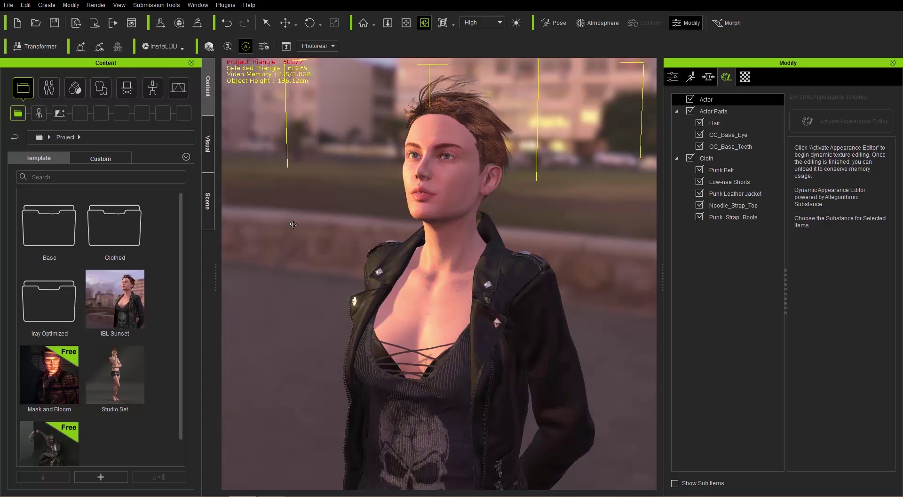
pyautogui.moveTo(324, 260); pyautogui.dragTo(292, 285)
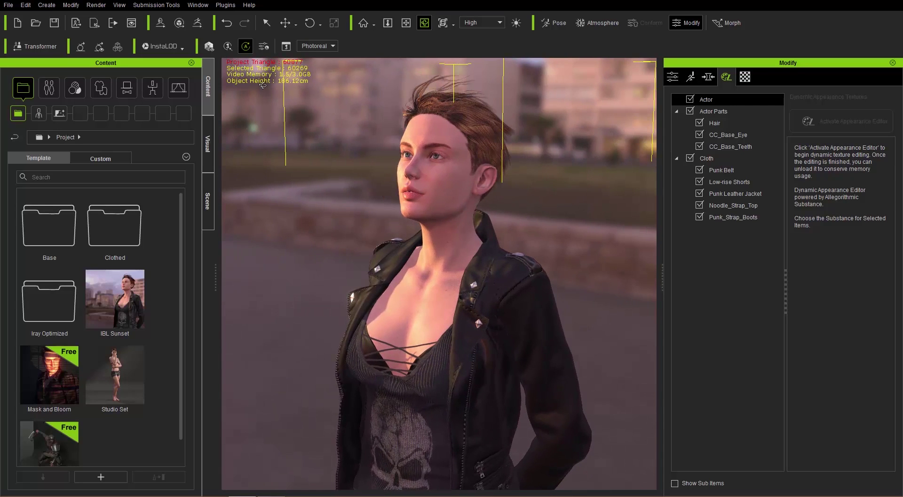
pyautogui.click(266, 27)
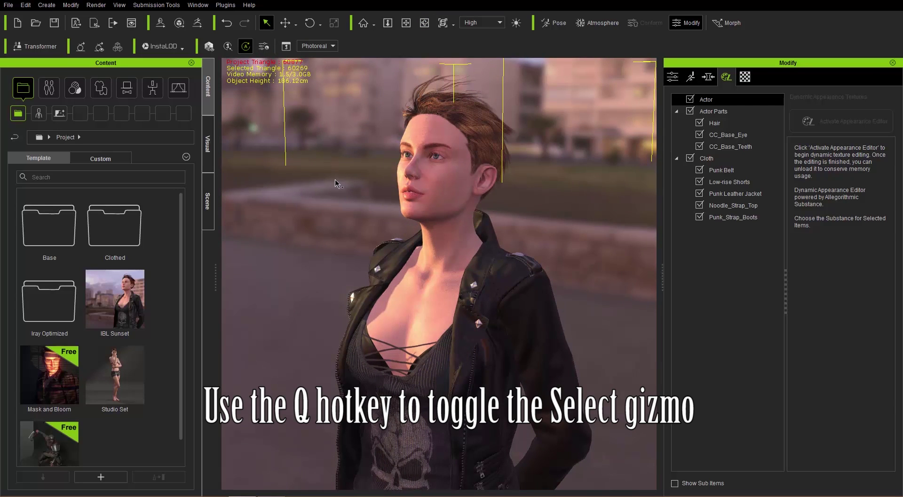
pyautogui.moveTo(374, 246)
pyautogui.mouseDown()
pyautogui.moveTo(334, 233)
pyautogui.moveTo(338, 242)
pyautogui.moveTo(373, 243)
pyautogui.moveTo(359, 254)
pyautogui.mouseUp()
pyautogui.moveTo(353, 258)
pyautogui.keyDown('alt'); pyautogui.mouseDown(button='right')
pyautogui.moveTo(412, 264)
pyautogui.moveTo(362, 262)
pyautogui.mouseUp(button='right'); pyautogui.keyUp('alt')
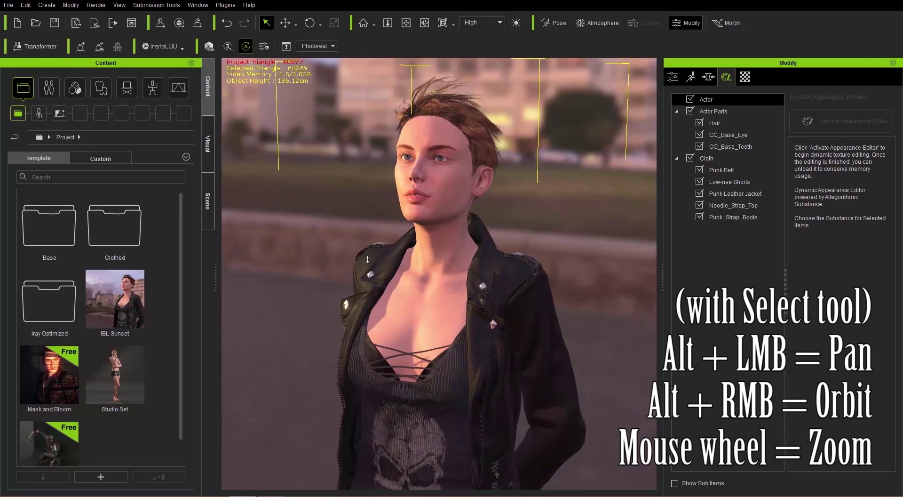
pyautogui.scroll(-5, 364, 260)
pyautogui.scroll(5, 368, 259)
pyautogui.click(121, 5)
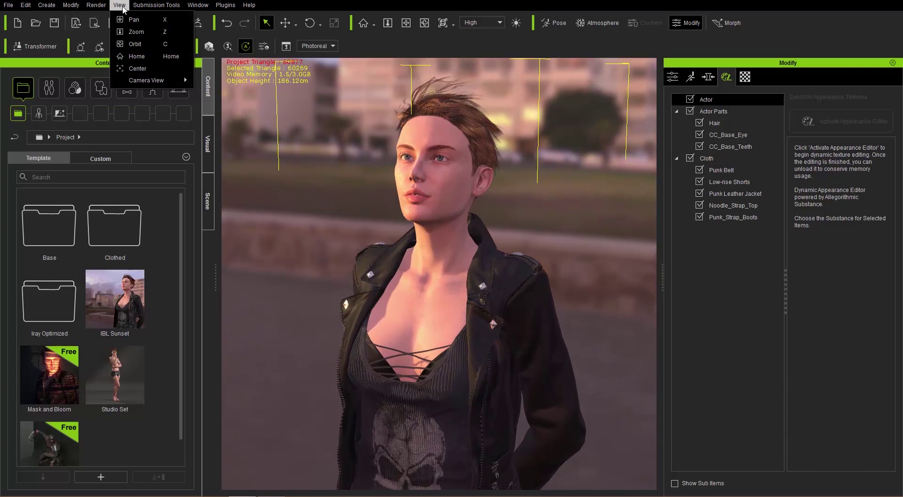
pyautogui.moveTo(151, 83)
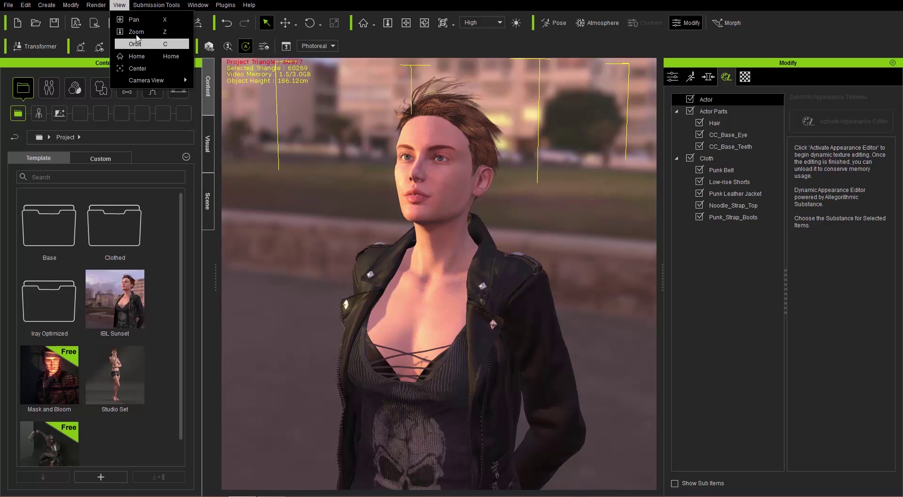
pyautogui.moveTo(140, 4)
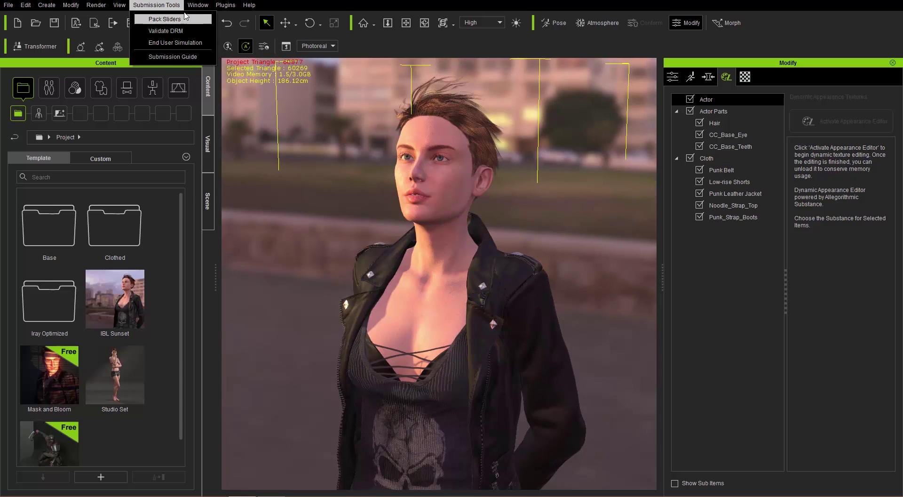
# Step: Try the Advanced 1920x1080 and low-resolution workspace layouts, then settle on Standard
pyautogui.moveTo(197, 6)
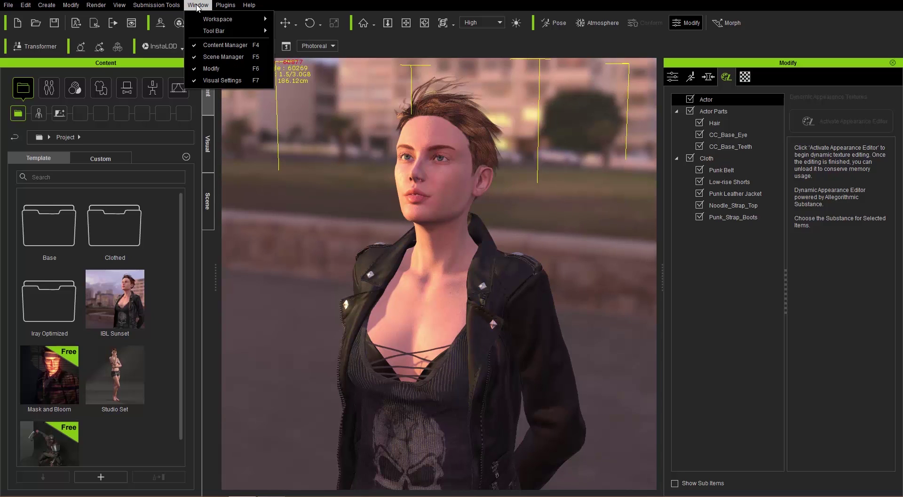
pyautogui.moveTo(218, 25)
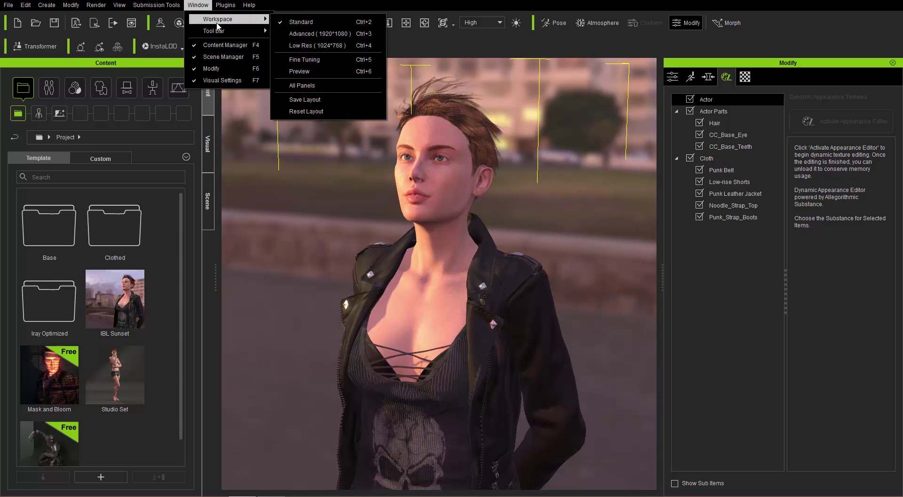
pyautogui.click(352, 41)
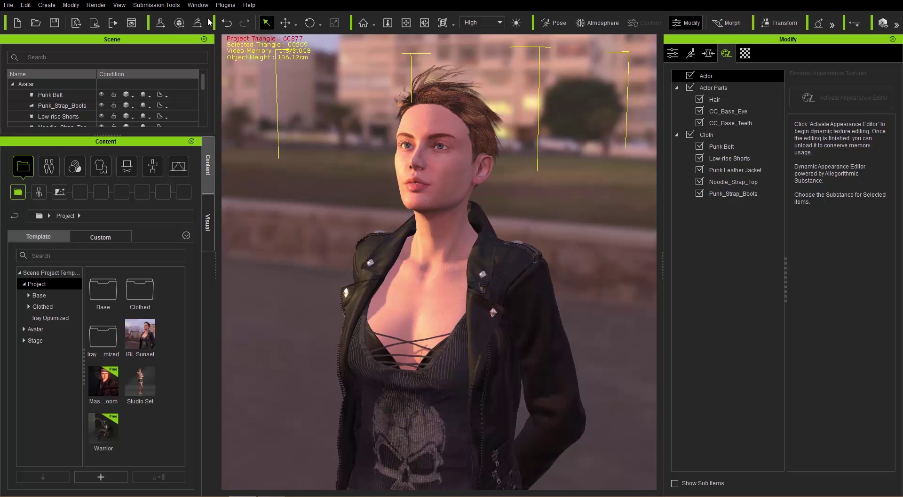
pyautogui.click(197, 5)
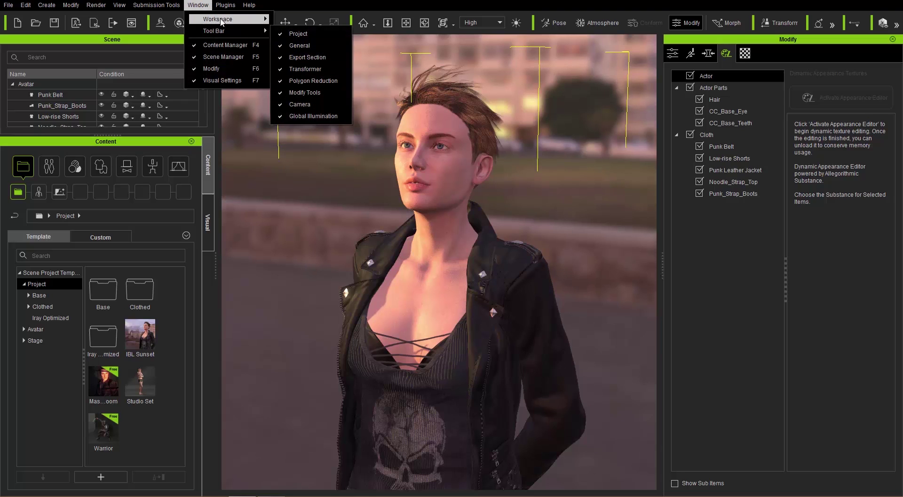
pyautogui.moveTo(226, 19)
pyautogui.click(318, 47)
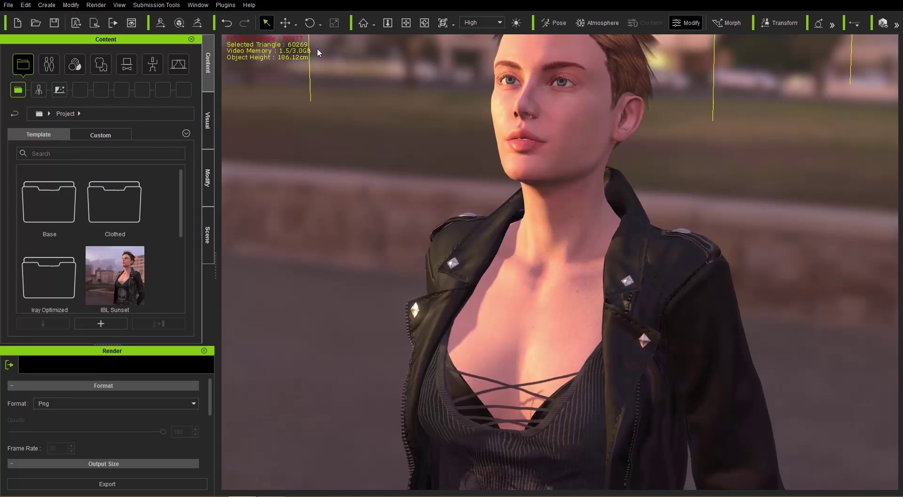
pyautogui.click(198, 6)
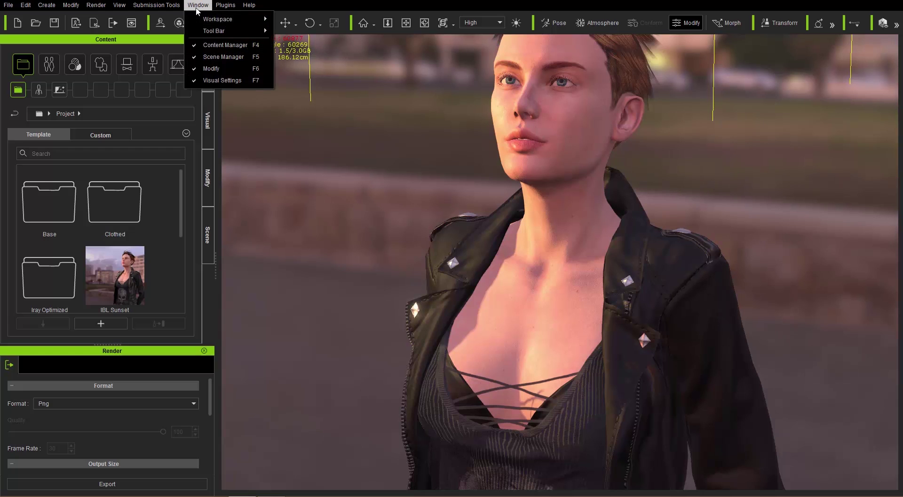
pyautogui.moveTo(226, 19)
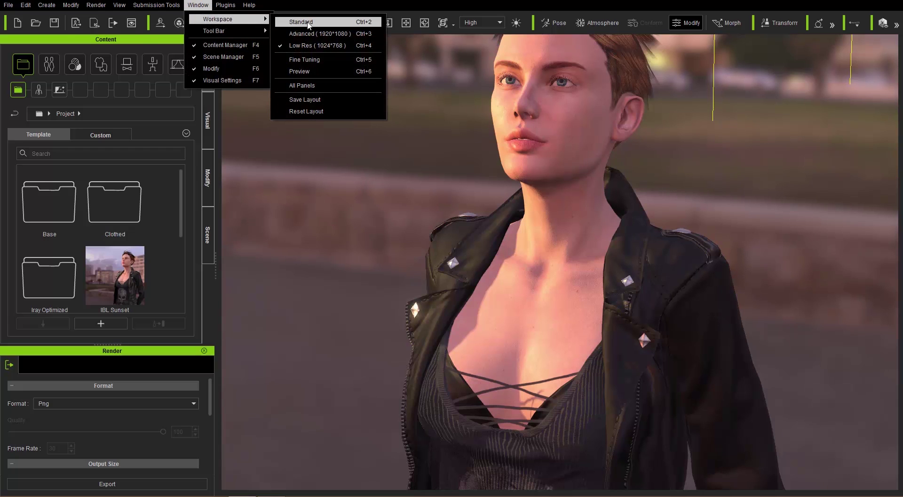
pyautogui.click(309, 22)
# Step: Toggle the General toolbar under Window > Tool Bar
pyautogui.click(198, 5)
pyautogui.moveTo(225, 20)
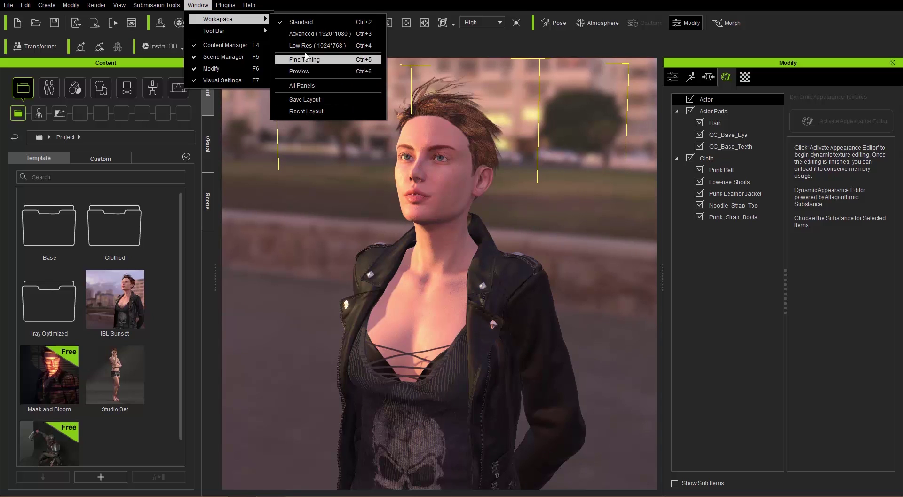
pyautogui.moveTo(264, 34)
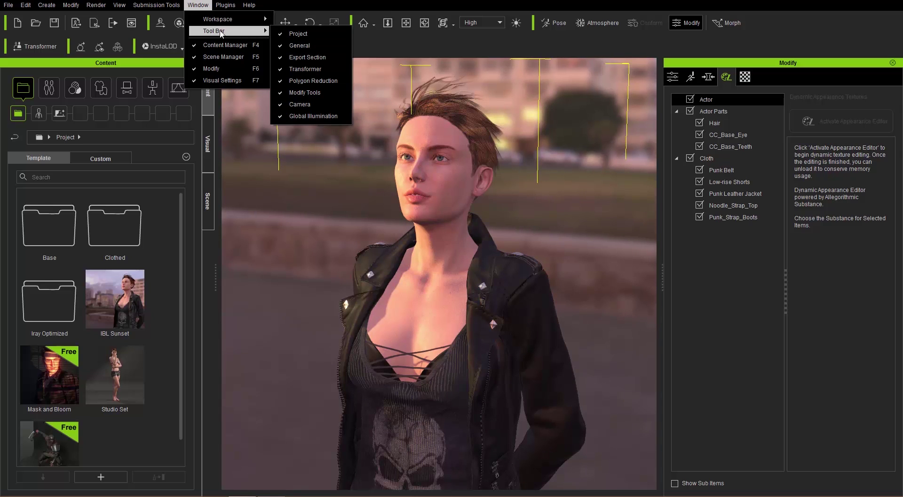
pyautogui.click(301, 47)
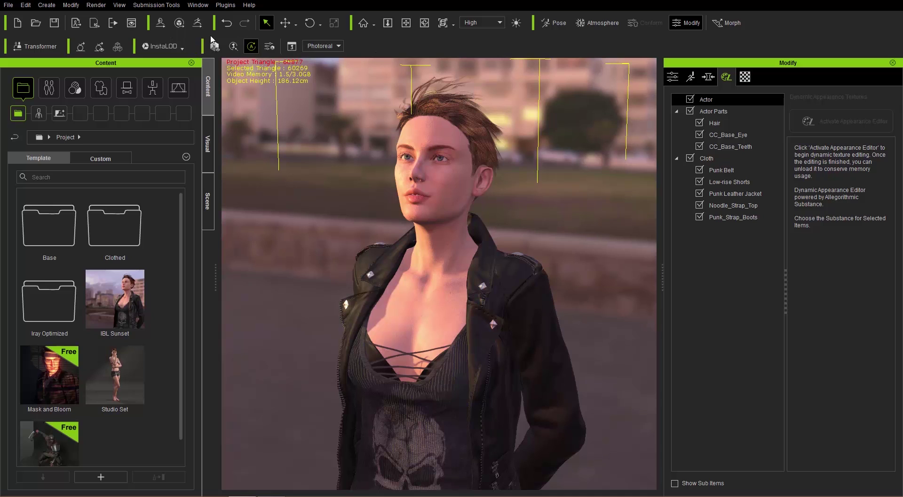
# Step: Dock the second toolbar row into the top row and expand the » overflow items
pyautogui.moveTo(197, 46); pyautogui.dragTo(239, 21)
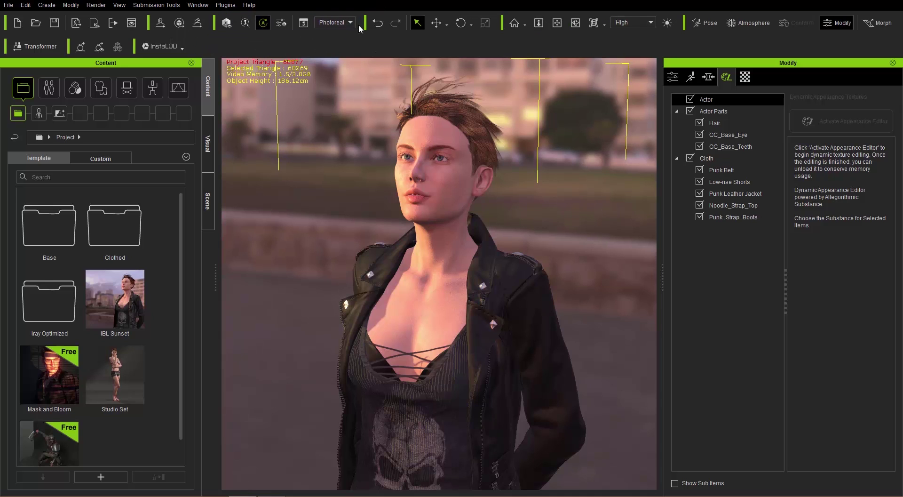
pyautogui.moveTo(365, 22); pyautogui.dragTo(282, 18)
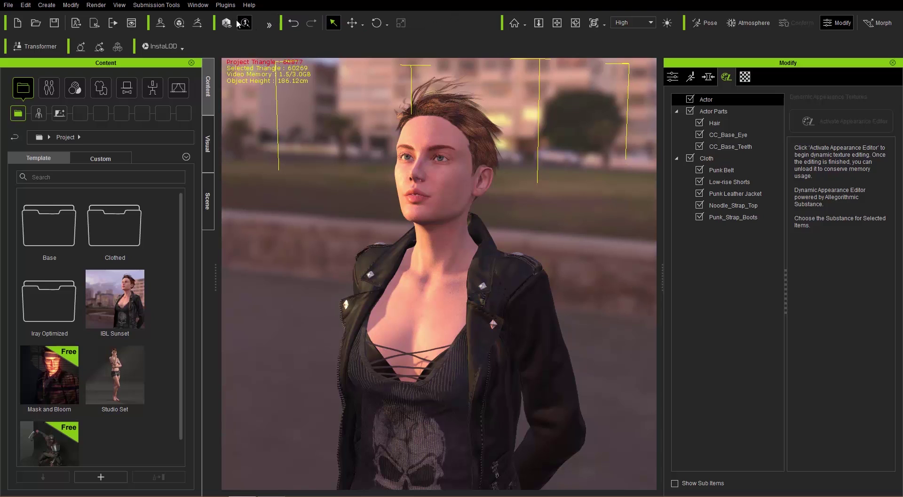
pyautogui.click(269, 25)
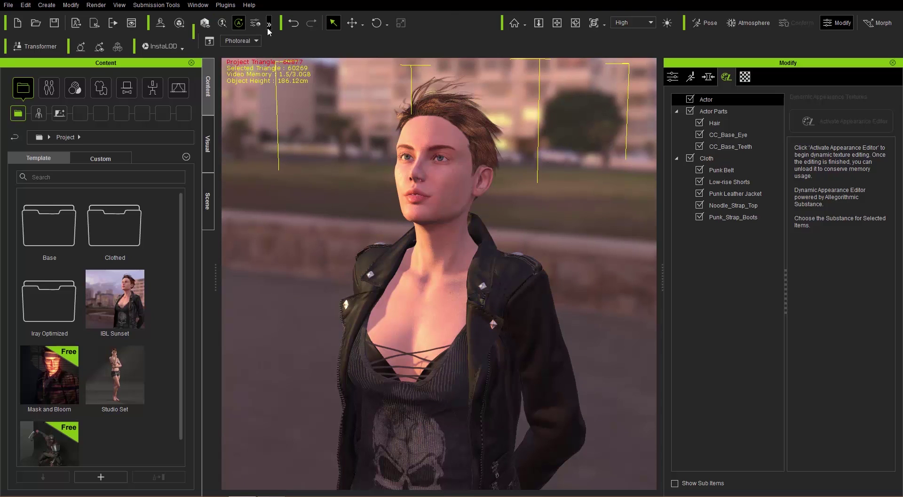
pyautogui.click(268, 28)
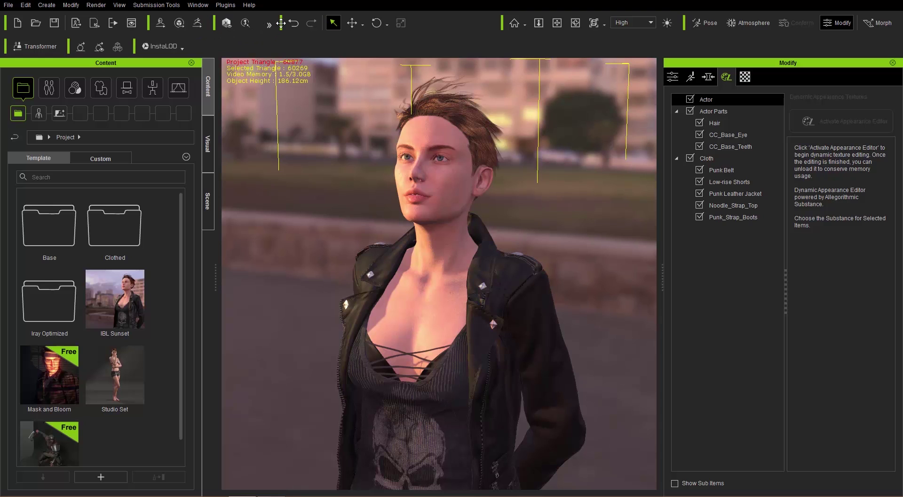
pyautogui.click(270, 26)
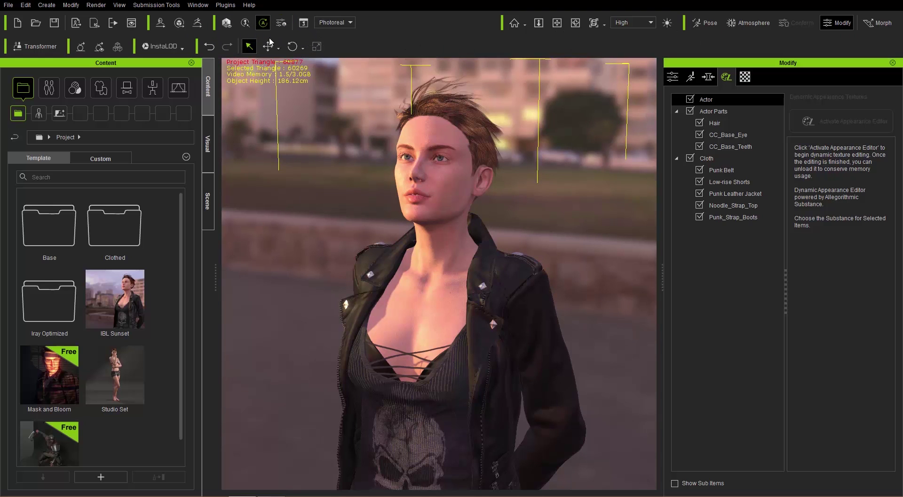
# Step: Float the undo/transform, Transformer and camera toolbars over the viewport, giving Photoreal its own row
pyautogui.moveTo(197, 44); pyautogui.dragTo(501, 137)
pyautogui.moveTo(215, 23); pyautogui.dragTo(229, 64)
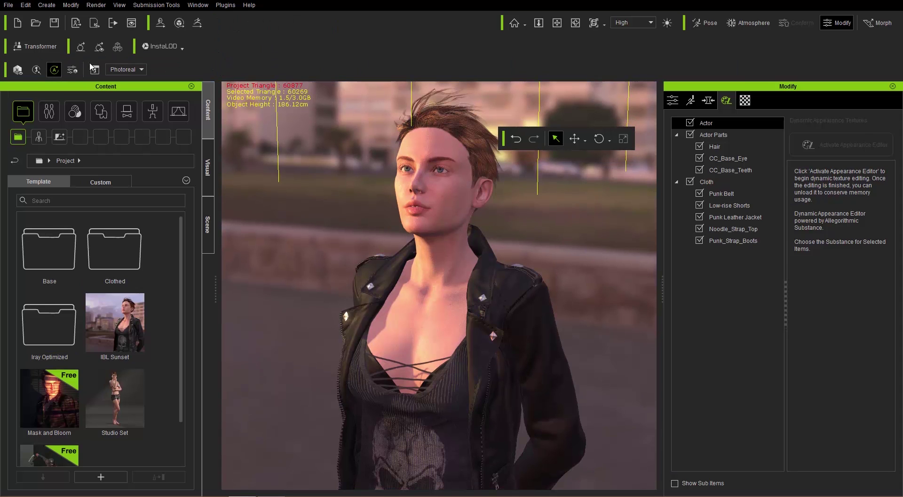
pyautogui.moveTo(11, 53); pyautogui.dragTo(315, 193)
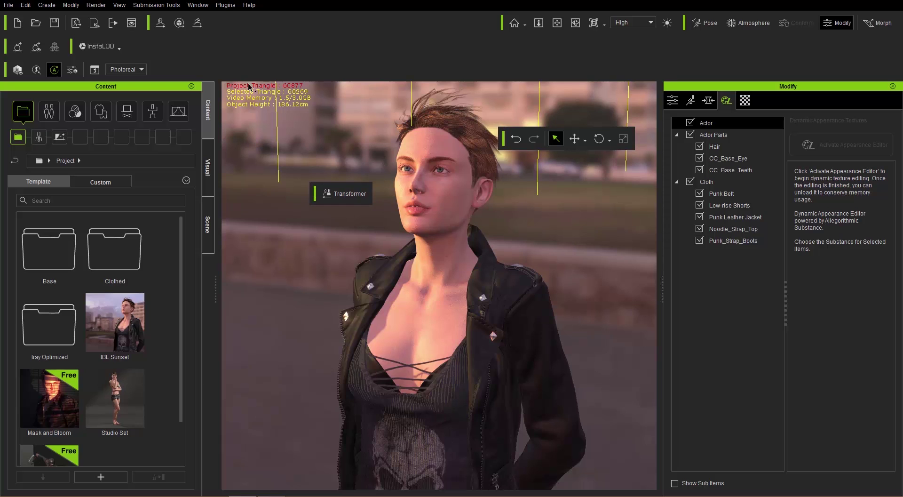
pyautogui.moveTo(503, 23); pyautogui.dragTo(512, 227)
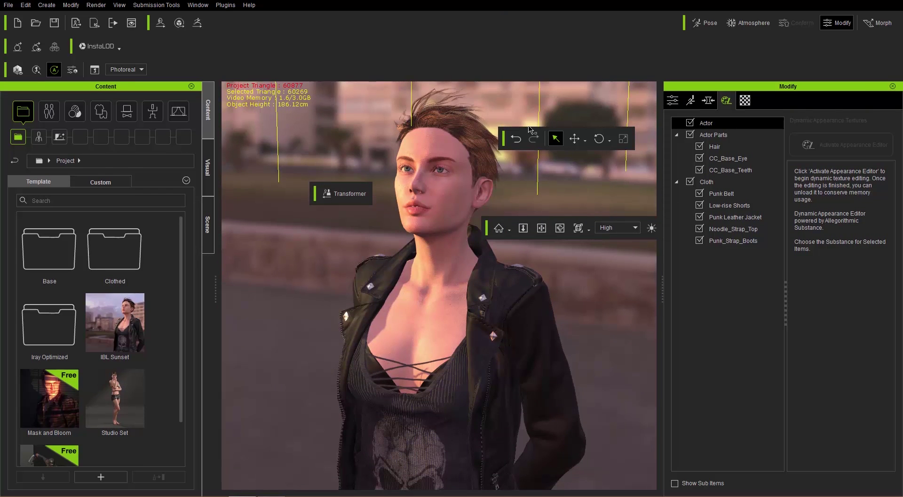
# Step: Reset the interface to the default layout with Window > Workspace > Reset Layout
pyautogui.click(203, 7)
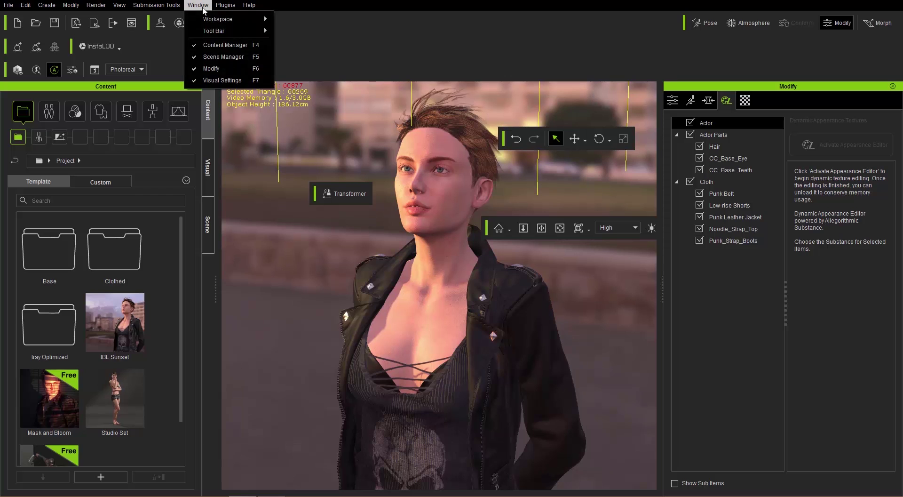
pyautogui.moveTo(210, 18)
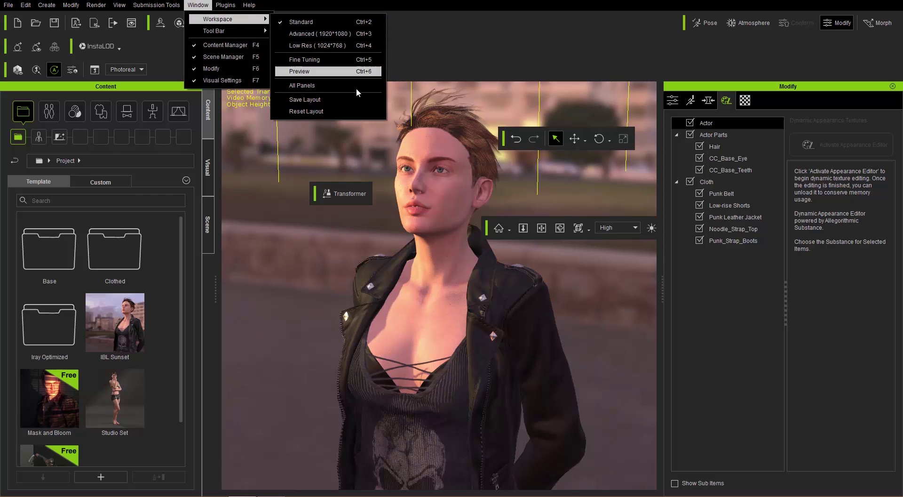
pyautogui.click(328, 112)
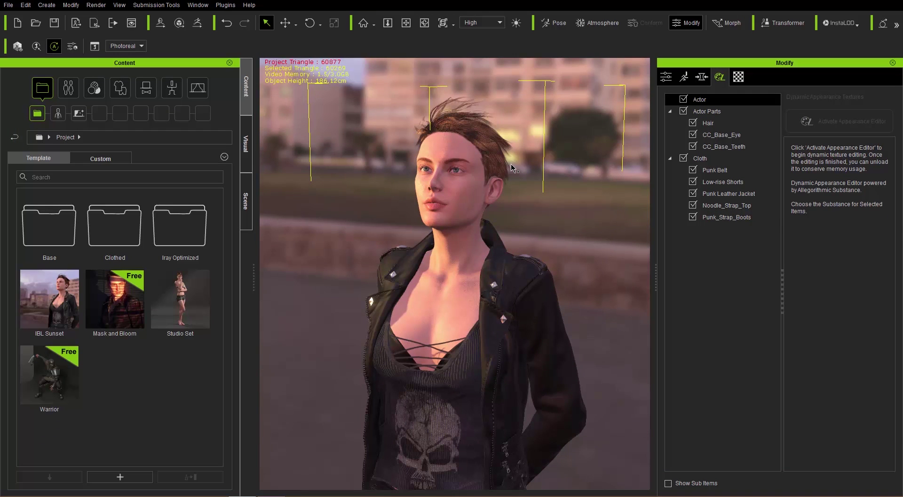
pyautogui.click(203, 8)
pyautogui.moveTo(218, 22)
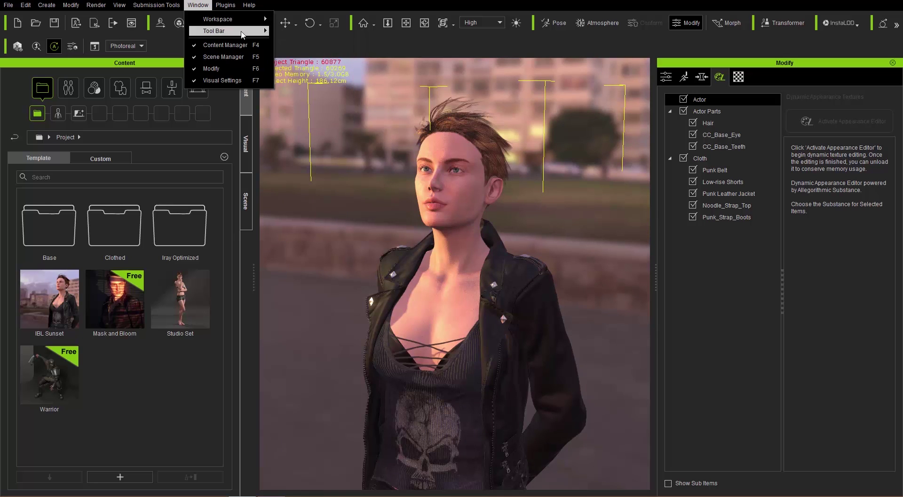
pyautogui.click(315, 37)
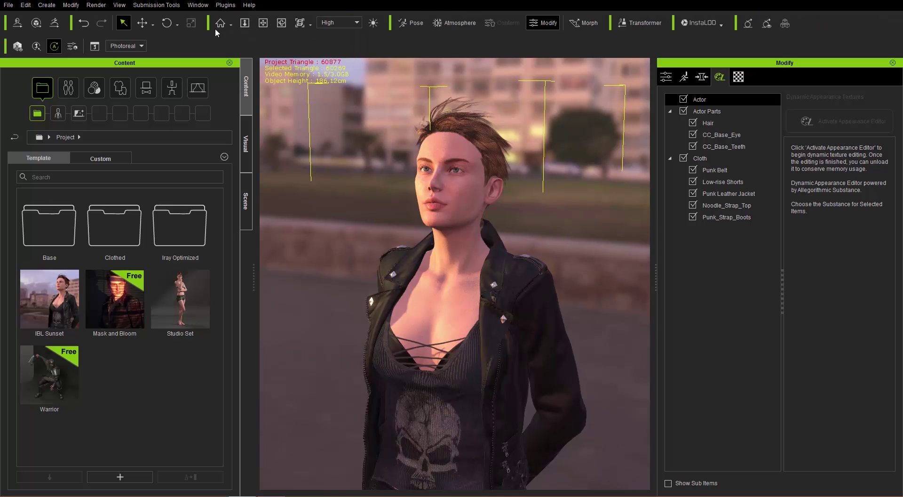
pyautogui.click(198, 4)
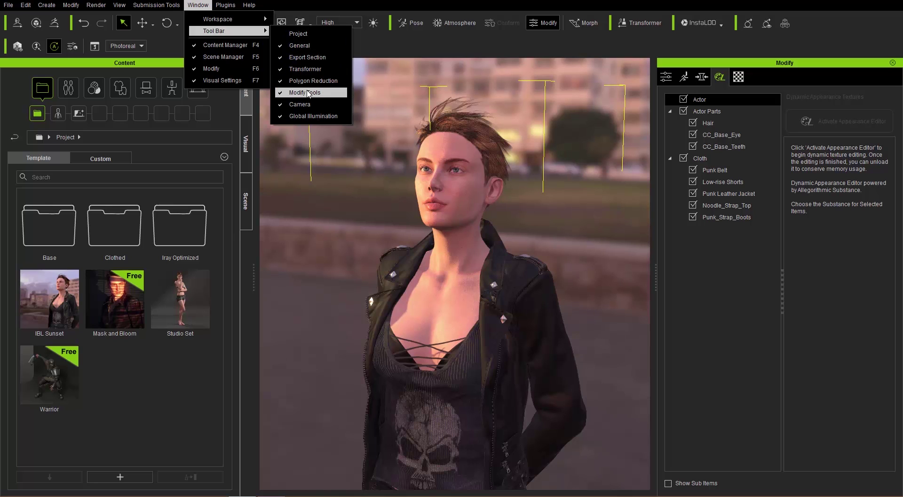
pyautogui.click(309, 93)
pyautogui.click(200, 5)
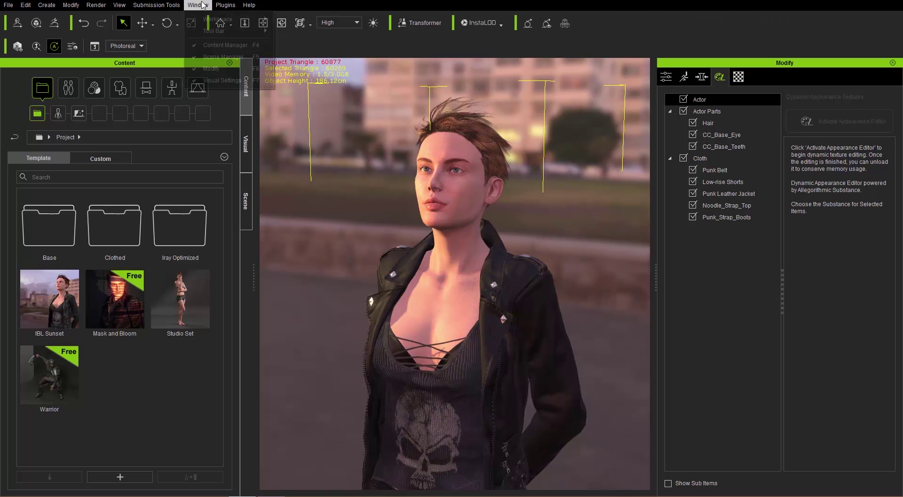
pyautogui.moveTo(221, 31)
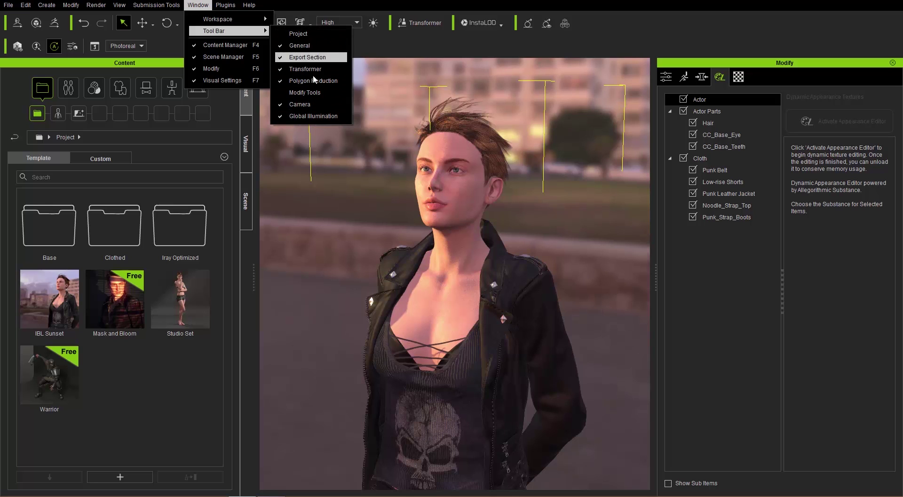
pyautogui.click(303, 105)
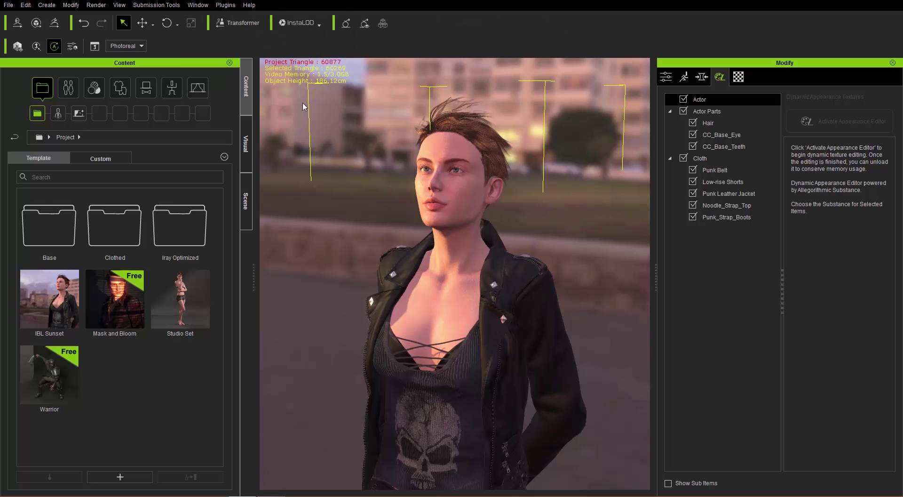
pyautogui.click(197, 5)
pyautogui.click(296, 42)
pyautogui.click(198, 4)
pyautogui.moveTo(213, 30)
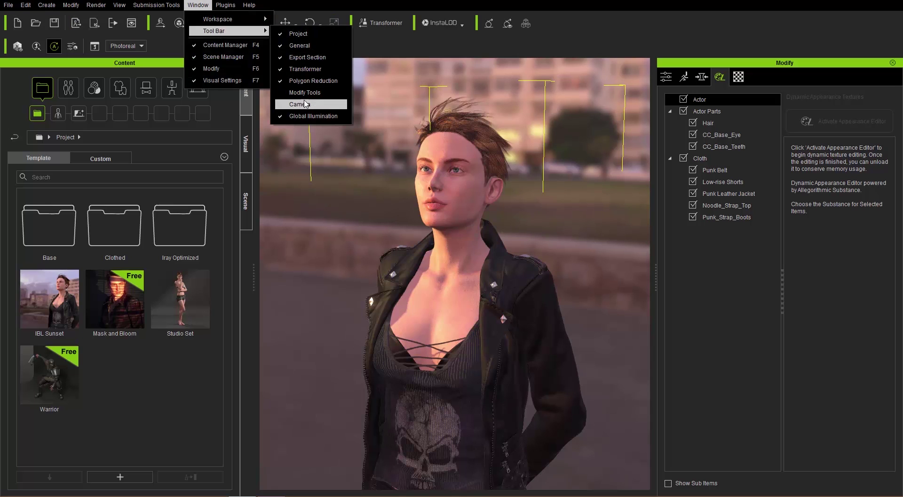
pyautogui.click(305, 92)
pyautogui.click(198, 5)
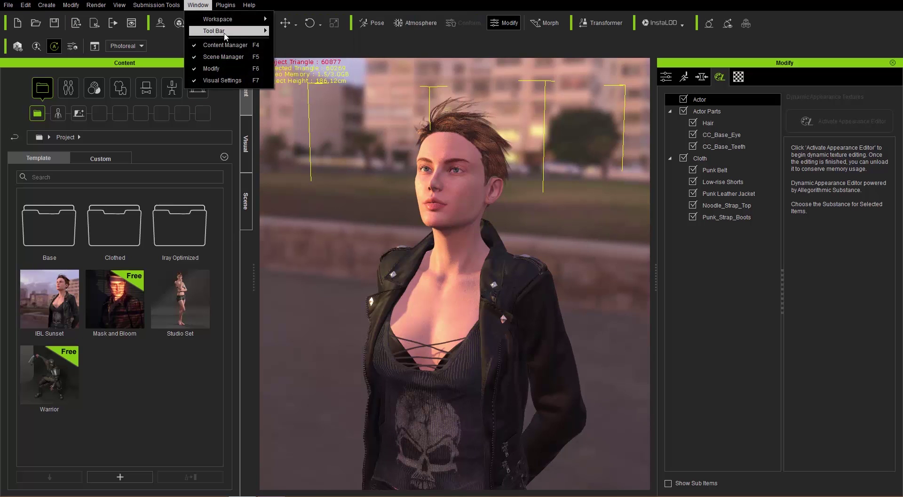
pyautogui.moveTo(225, 33)
pyautogui.click(300, 104)
pyautogui.click(197, 5)
pyautogui.moveTo(234, 7)
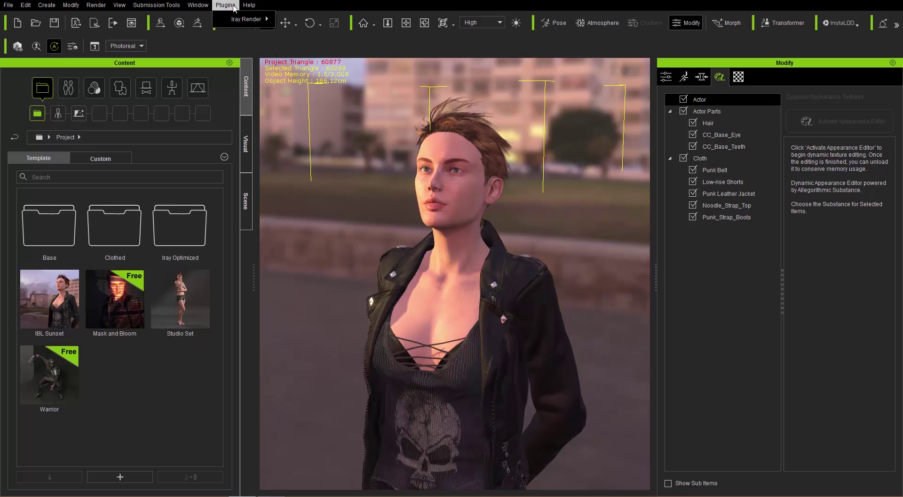
pyautogui.moveTo(237, 21)
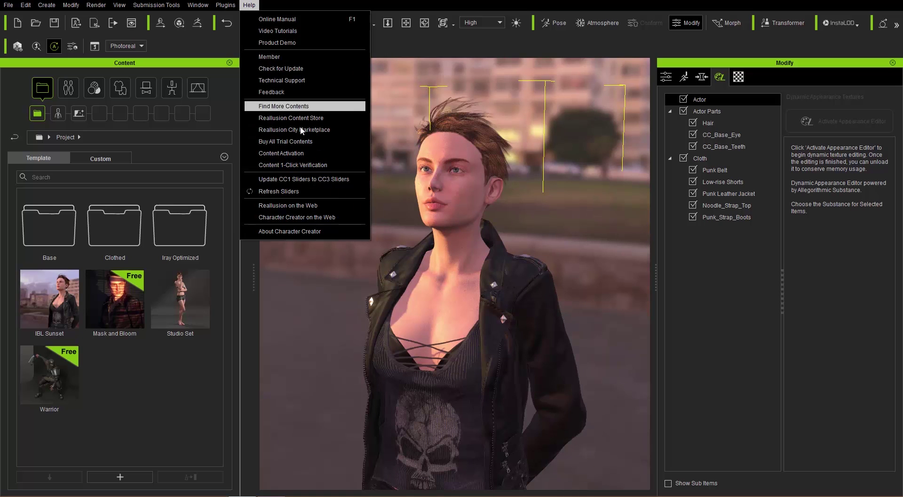
pyautogui.click(294, 2)
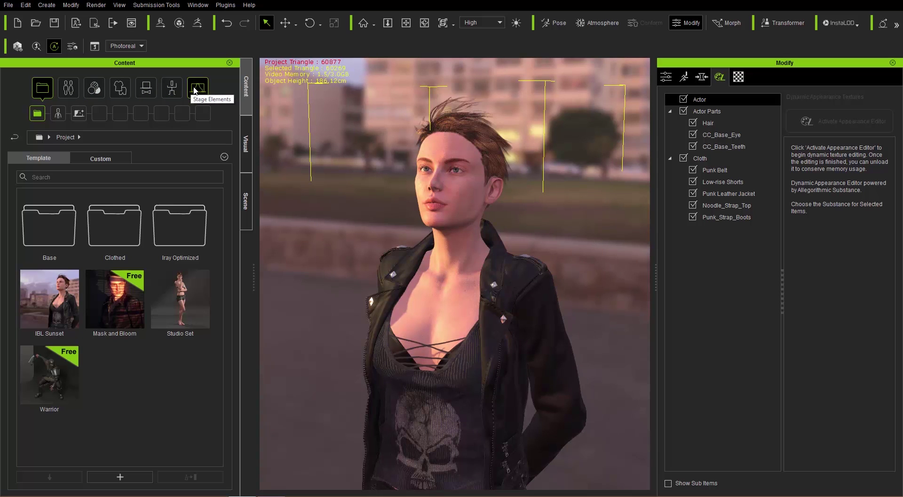
pyautogui.click(68, 88)
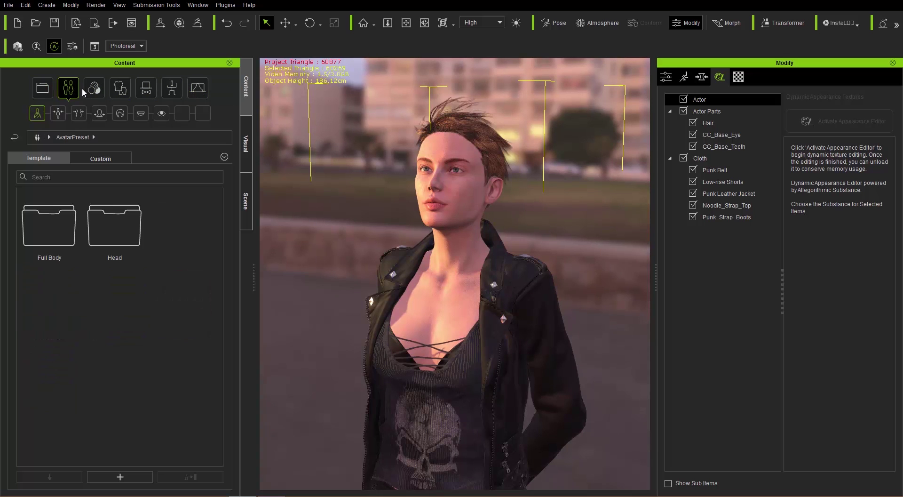
pyautogui.click(95, 90)
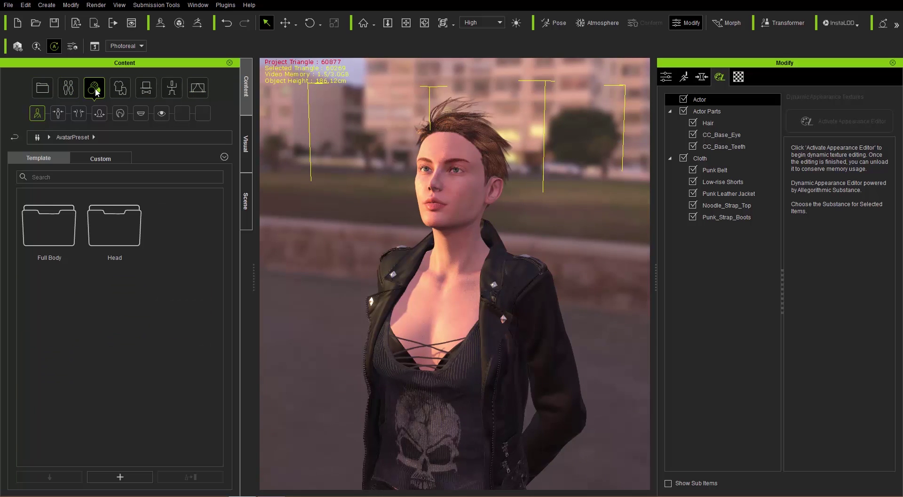
pyautogui.click(125, 91)
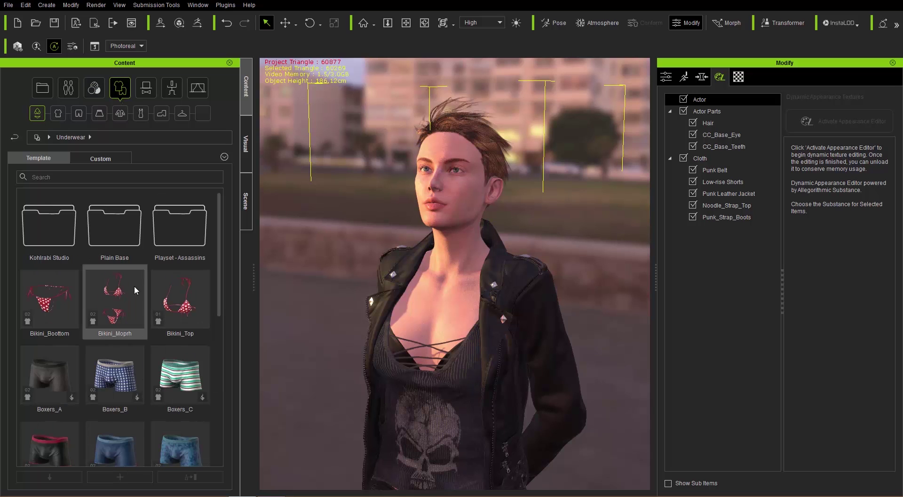
pyautogui.click(147, 91)
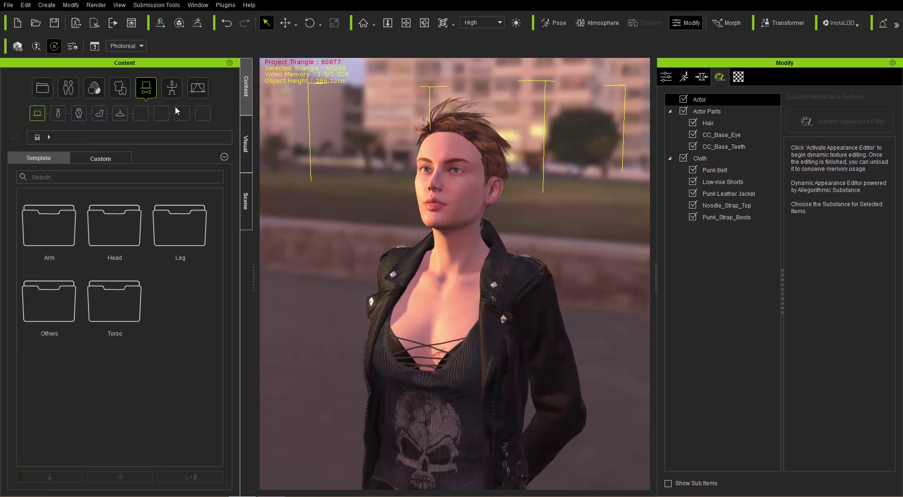
pyautogui.click(173, 89)
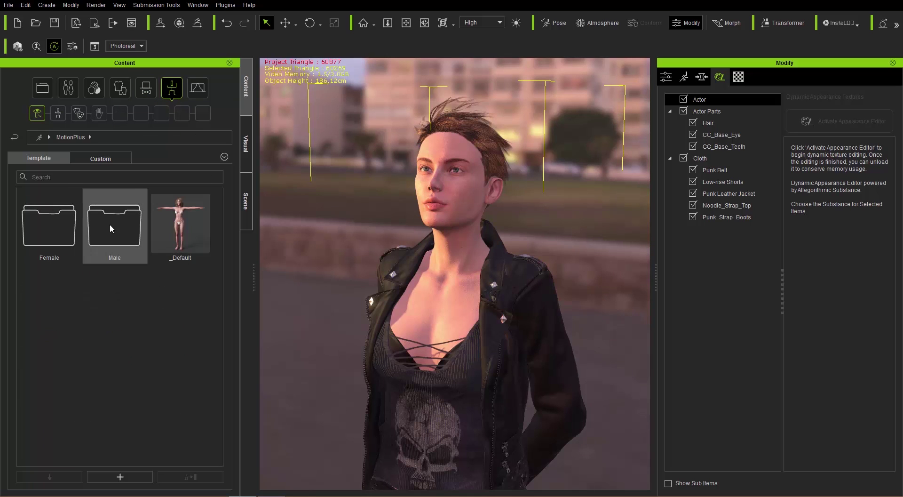
pyautogui.click(198, 96)
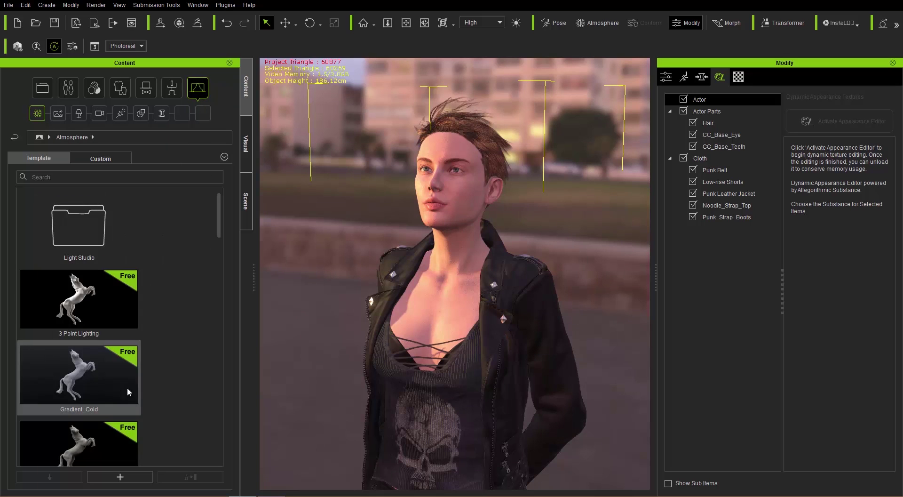
pyautogui.click(68, 89)
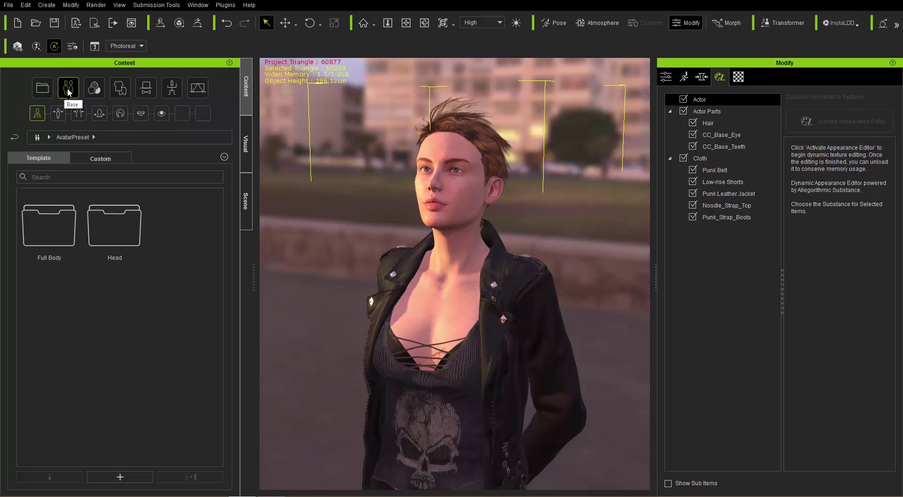
# Step: Browse the Special skin templates and the Shirts and Pants cloth categories, then return to the cloth root
pyautogui.click(93, 88)
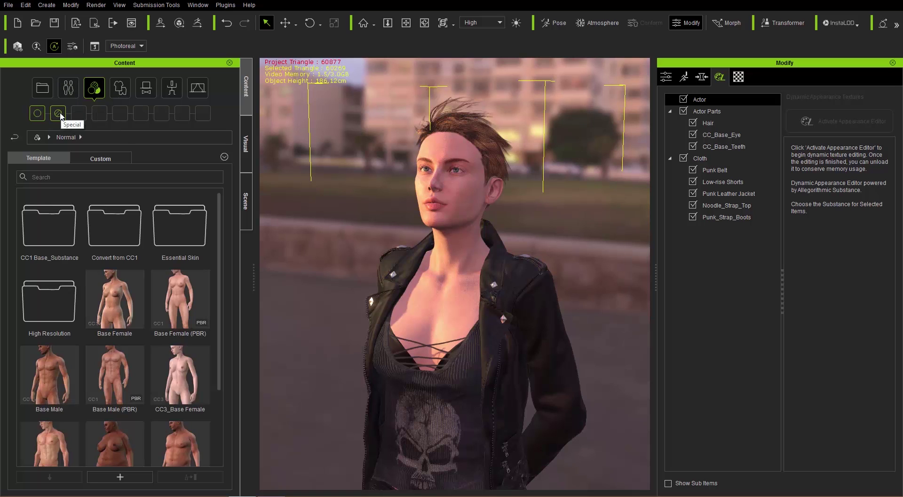
pyautogui.click(59, 114)
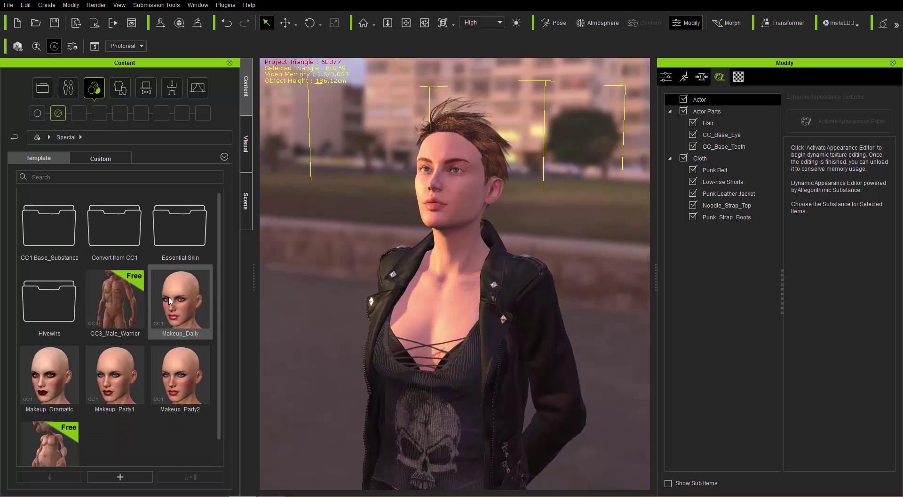
pyautogui.click(117, 93)
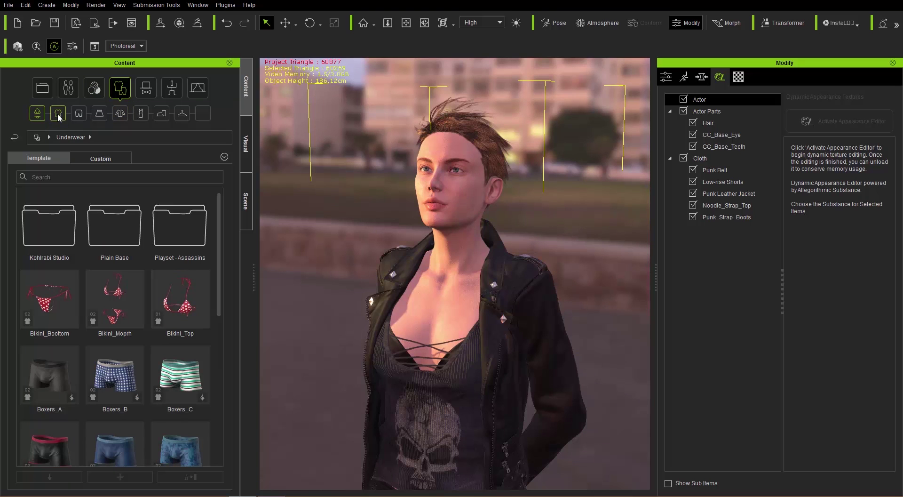
pyautogui.click(59, 114)
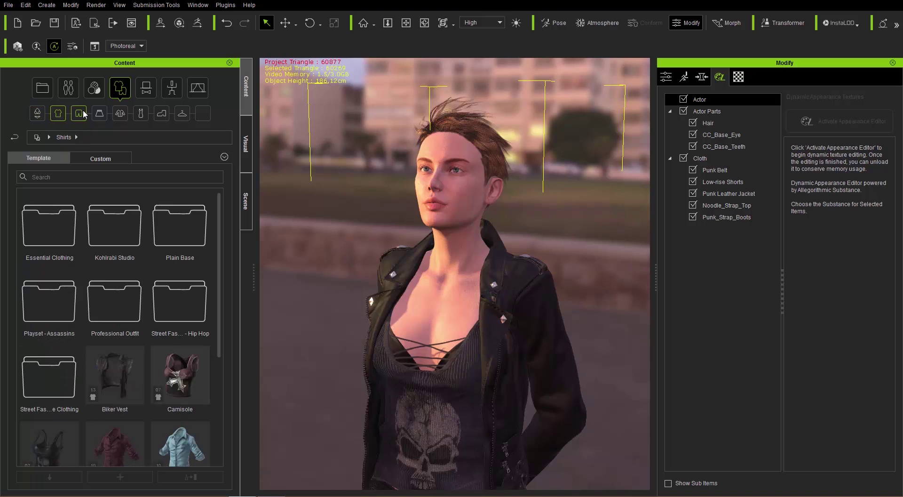
pyautogui.click(99, 114)
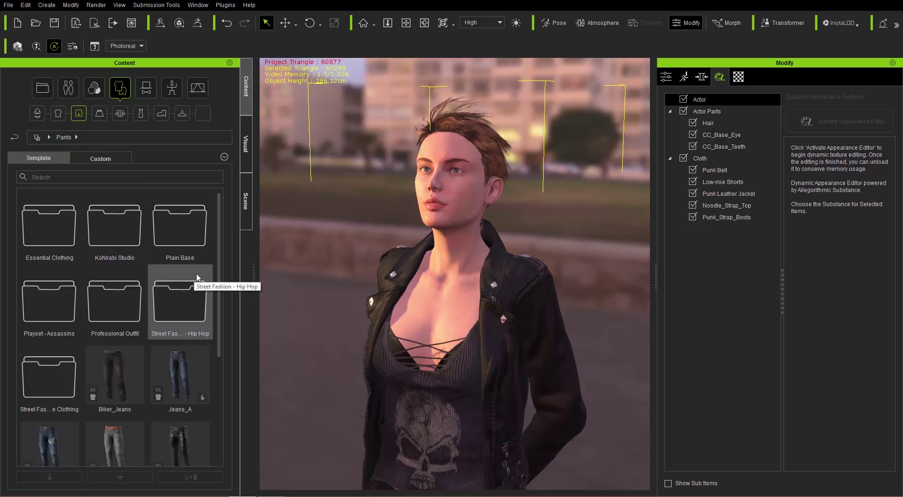
pyautogui.click(38, 138)
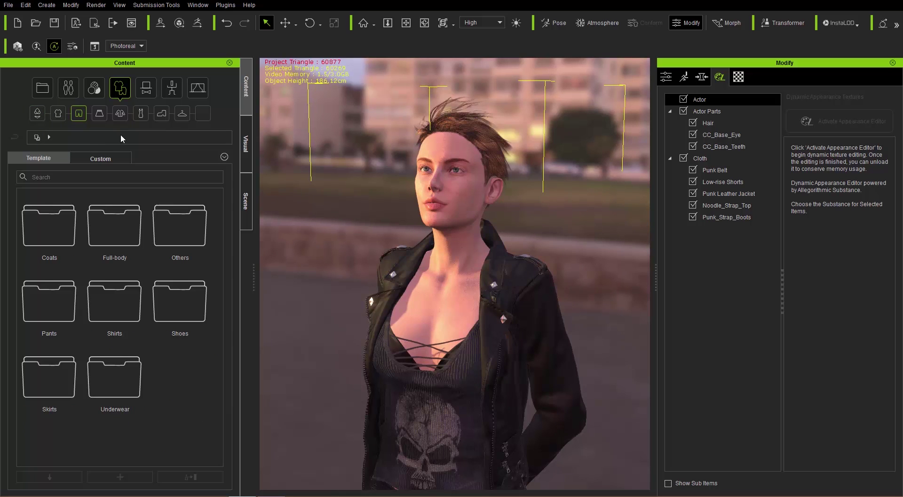
# Step: Search the clothing library for 'jeans', switch to Skirts, then clear the search term
pyautogui.click(103, 174)
pyautogui.write('jeans')
pyautogui.press('Return')
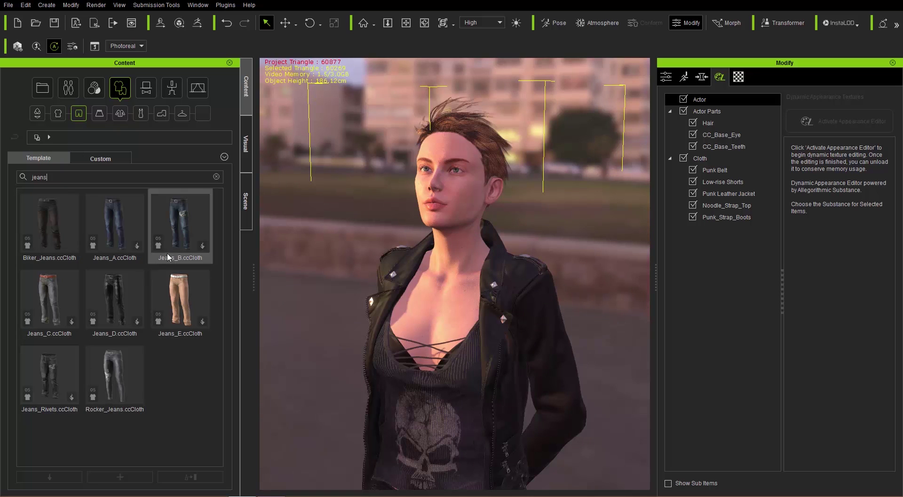
pyautogui.click(97, 115)
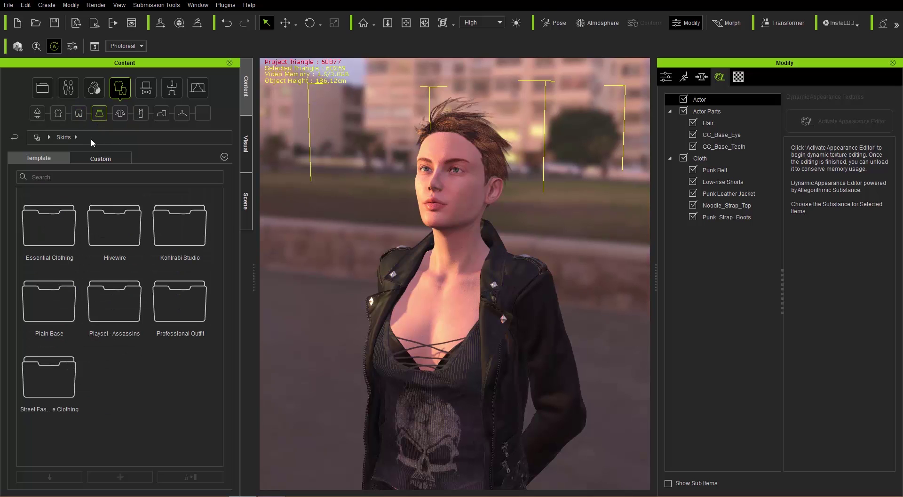
pyautogui.write('jeans')
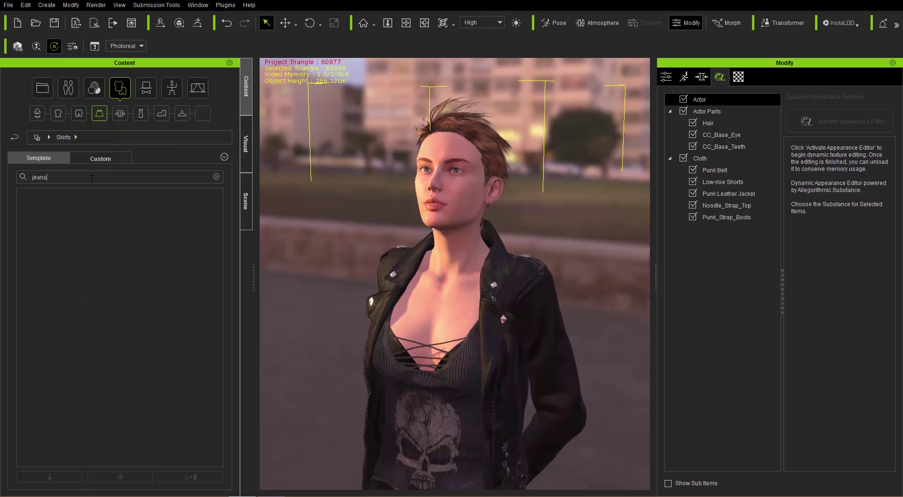
pyautogui.moveTo(91, 178); pyautogui.dragTo(31, 177)
pyautogui.press('BackSpace')
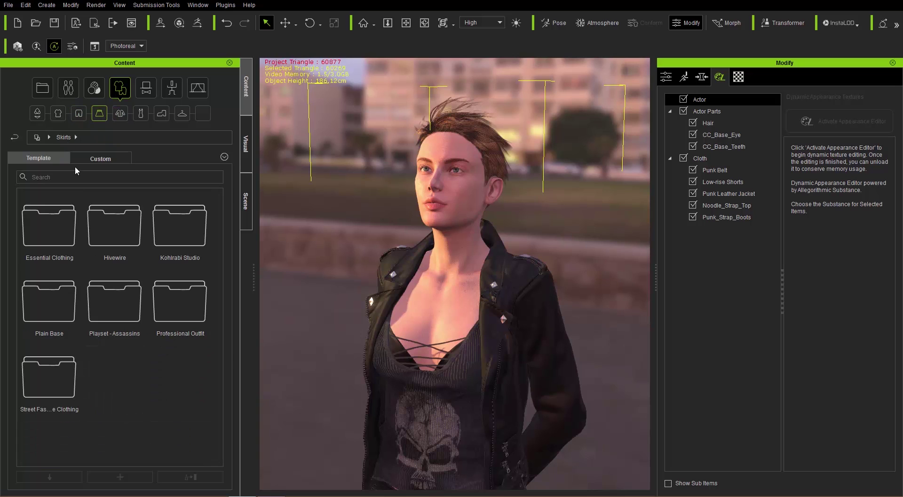
# Step: Browse the Essential Clothing skirts, then Full-body > Street Fashion Base Clothing dresses
pyautogui.doubleClick(67, 219)
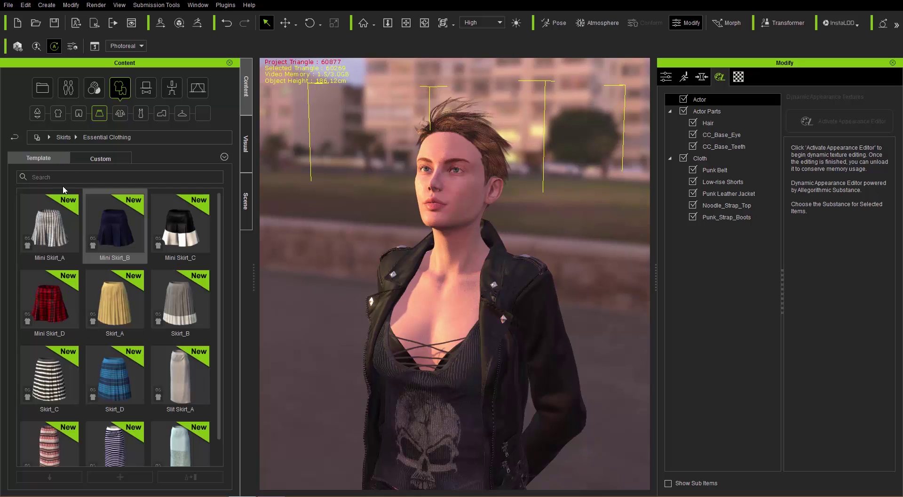
pyautogui.click(62, 137)
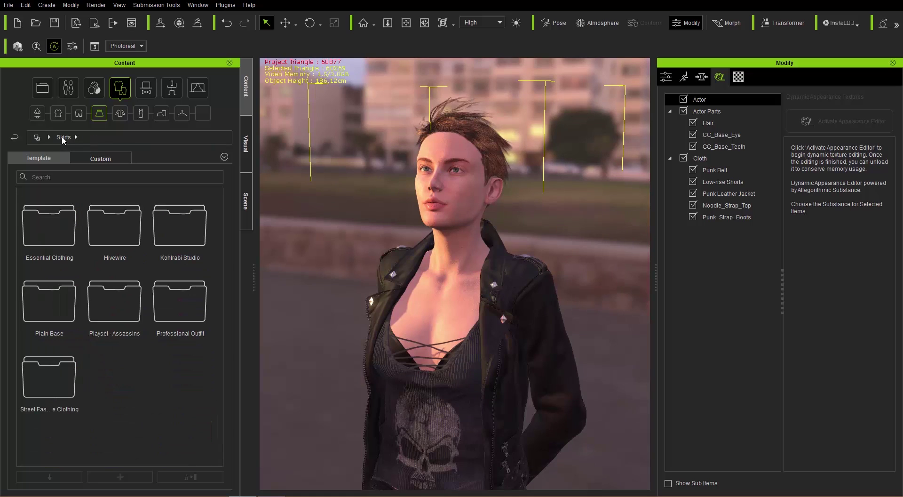
pyautogui.click(37, 138)
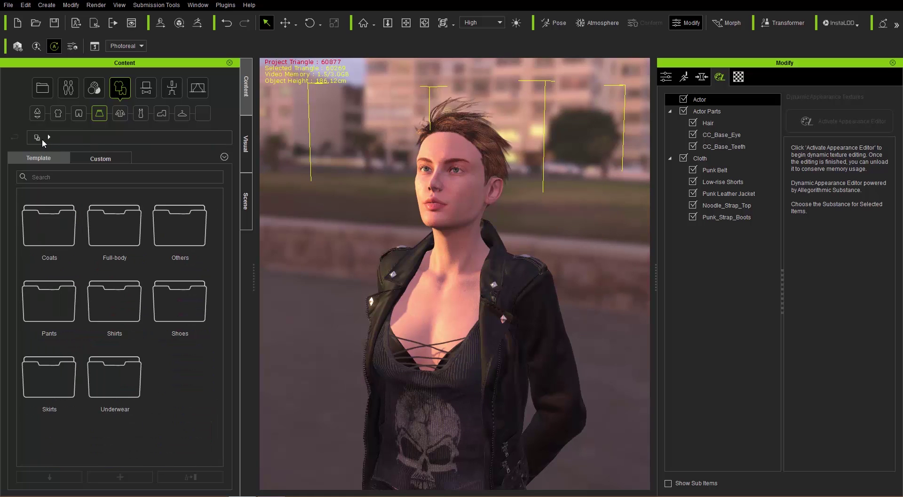
pyautogui.doubleClick(110, 207)
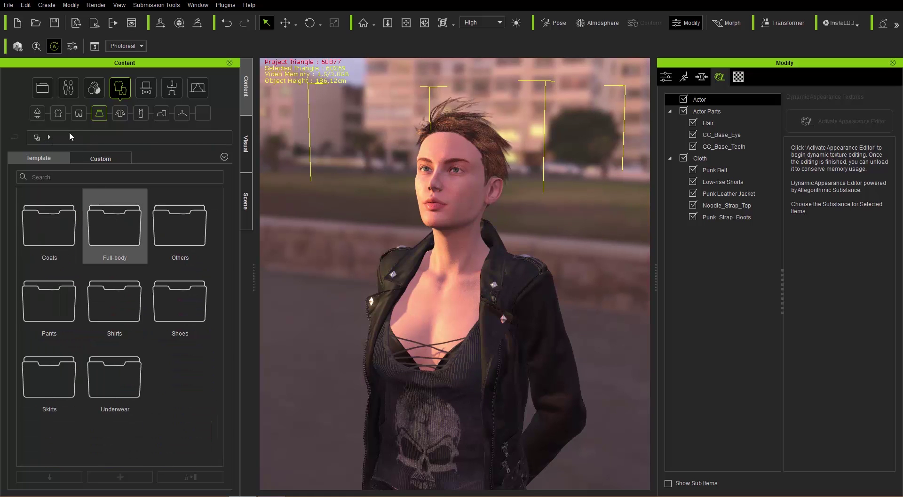
pyautogui.doubleClick(179, 227)
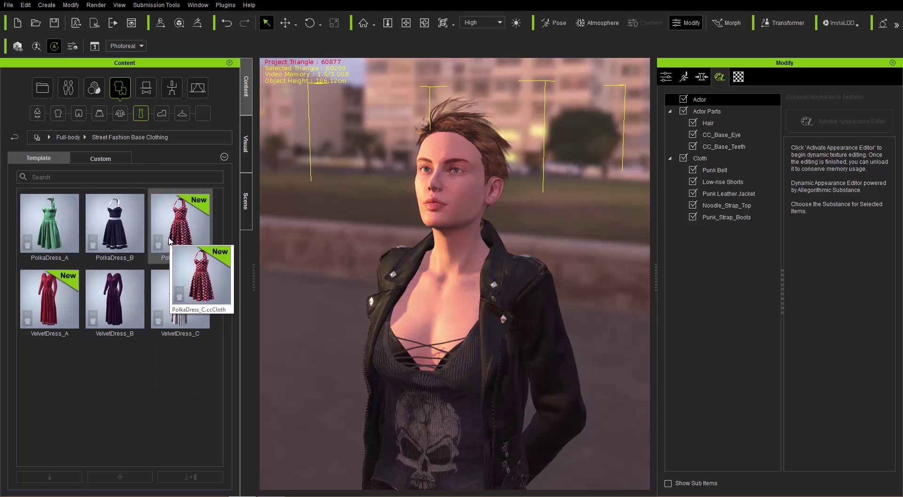
pyautogui.moveTo(141, 278)
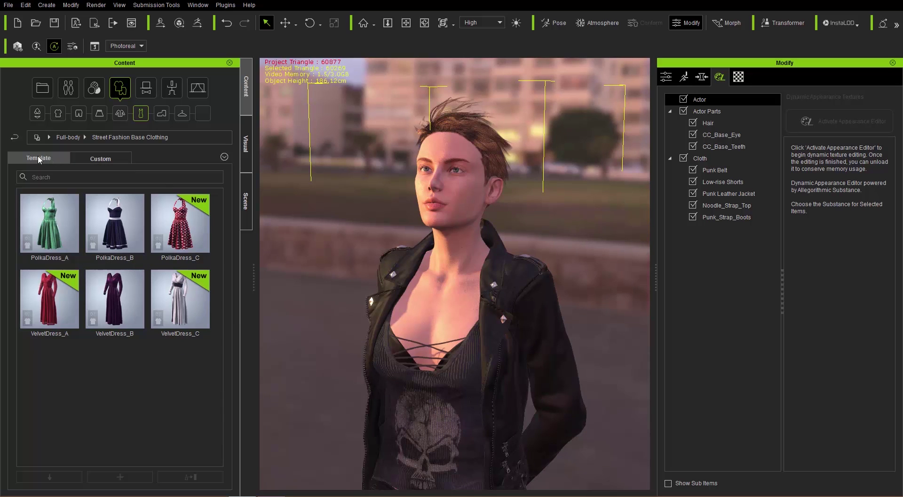
# Step: Switch to the Custom clothing folders and pick the Punk Leather Jacket on the character
pyautogui.click(106, 159)
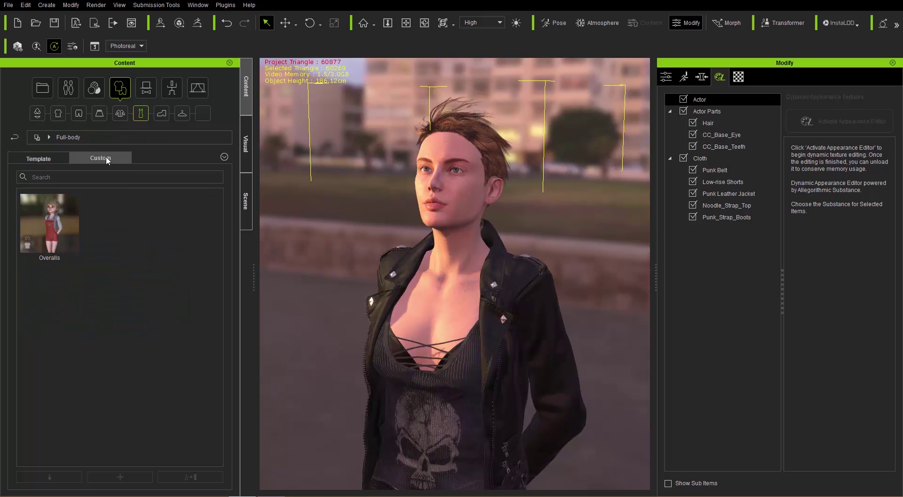
pyautogui.click(37, 136)
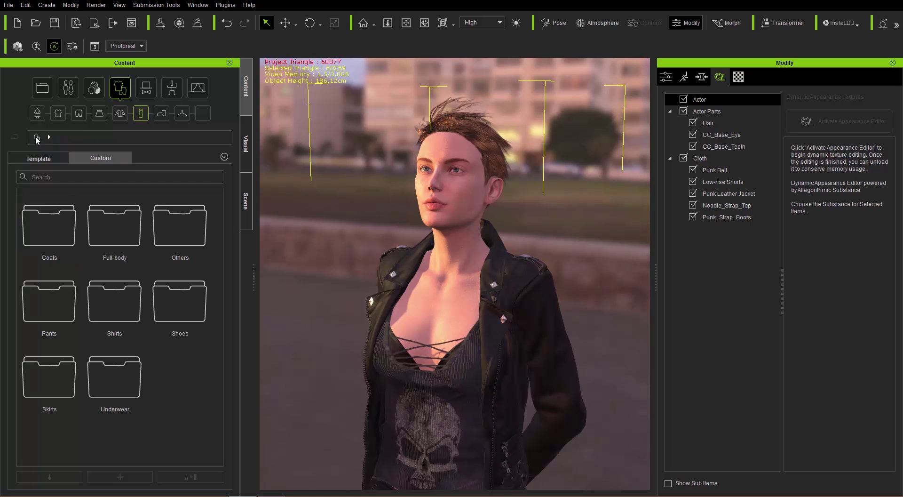
pyautogui.click(512, 308)
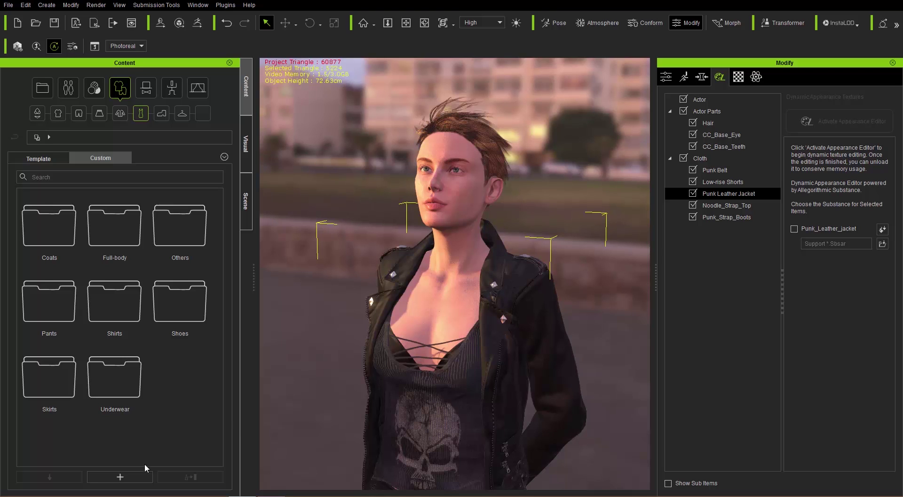
# Step: Save the current clothing as a custom item named 'Jacket'
pyautogui.click(133, 477)
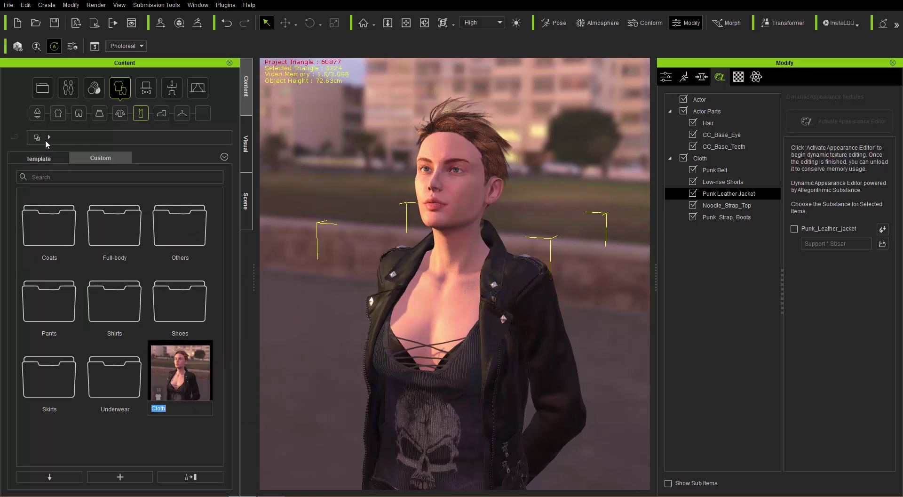
pyautogui.moveTo(178, 401)
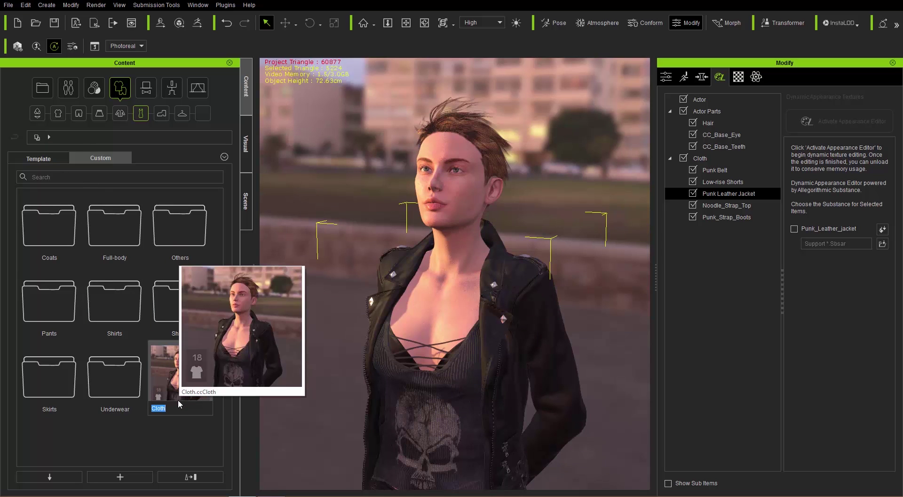
pyautogui.write('cket')
pyautogui.press('Return')
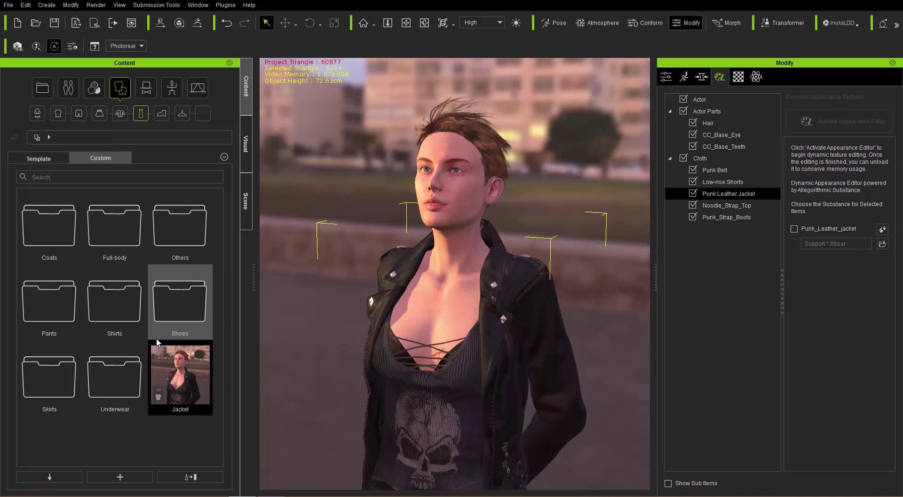
# Step: In the Custom Coats folder, save the clothing as a new item named 'Leather Jacket'
pyautogui.doubleClick(59, 231)
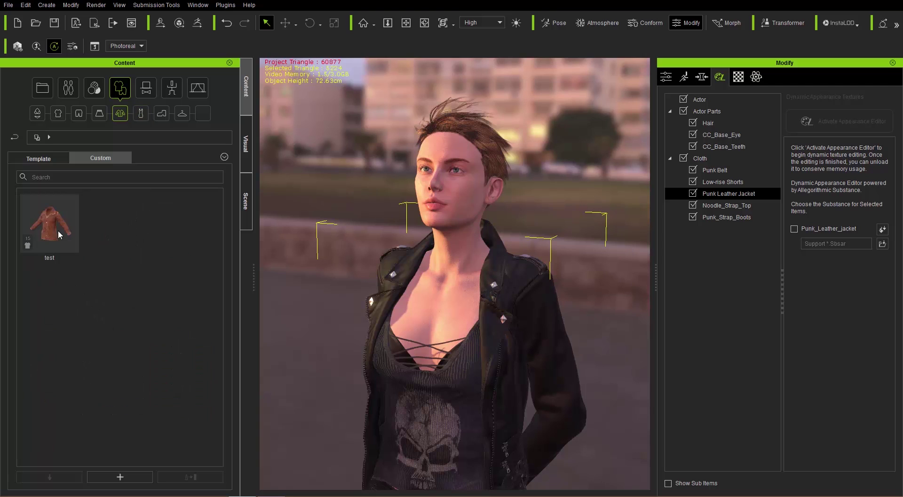
pyautogui.click(136, 476)
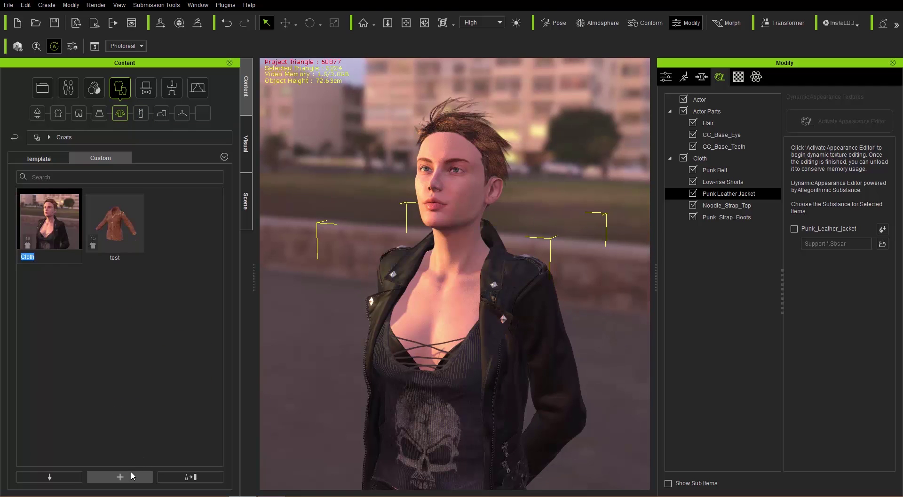
pyautogui.write('Leather Jacket')
pyautogui.press('Return')
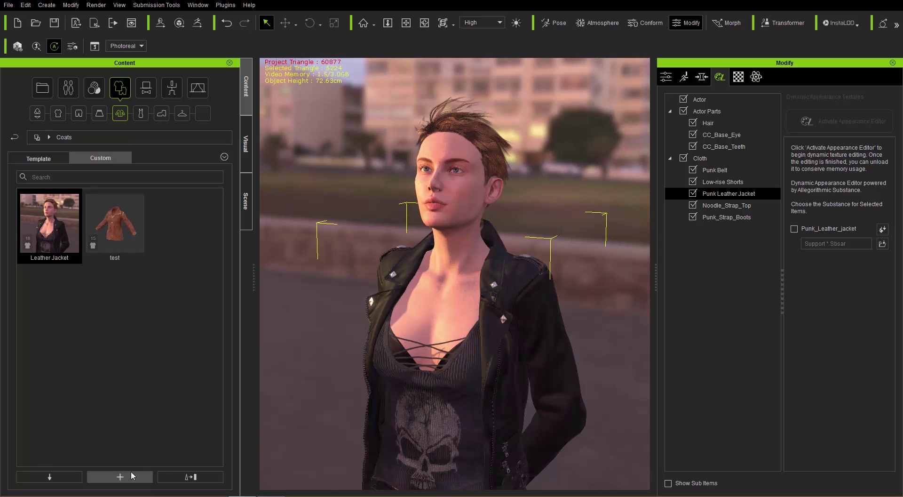
# Step: Delete the Leather Jacket file from the Coats folder via Find File and close Explorer
pyautogui.rightClick(62, 228)
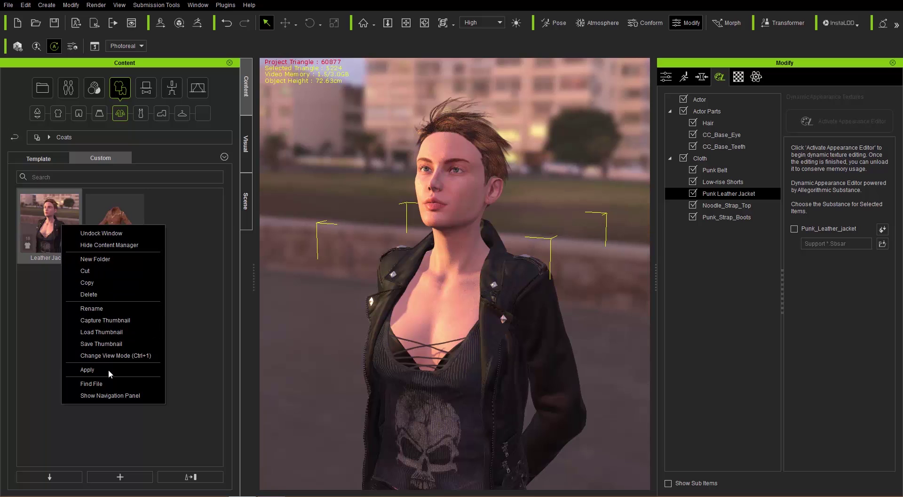
pyautogui.click(110, 383)
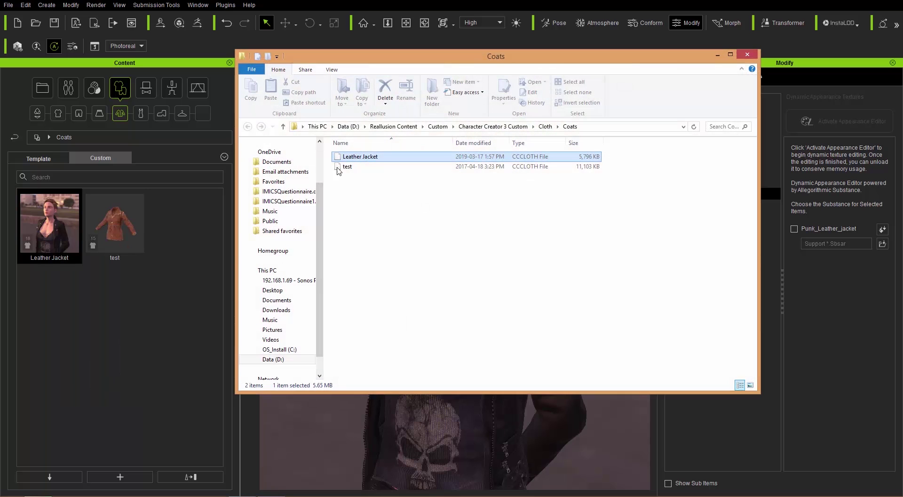
pyautogui.click(363, 165)
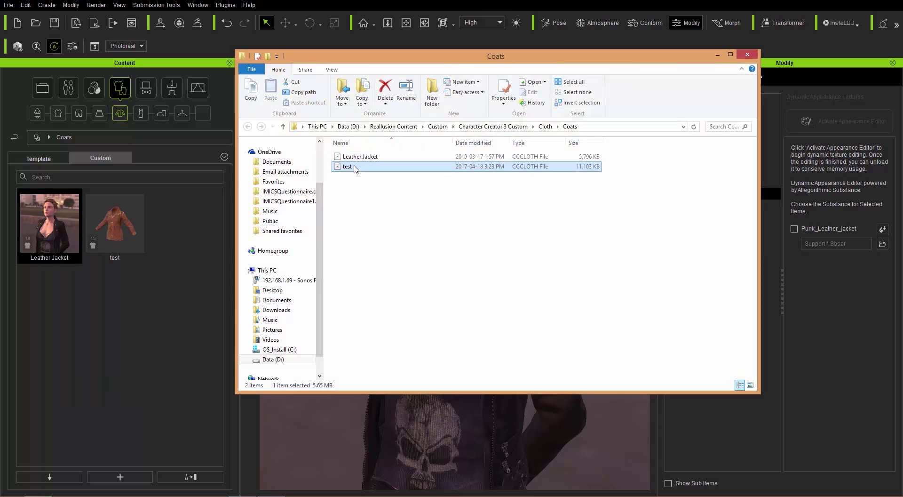
pyautogui.click(358, 160)
pyautogui.press('Delete')
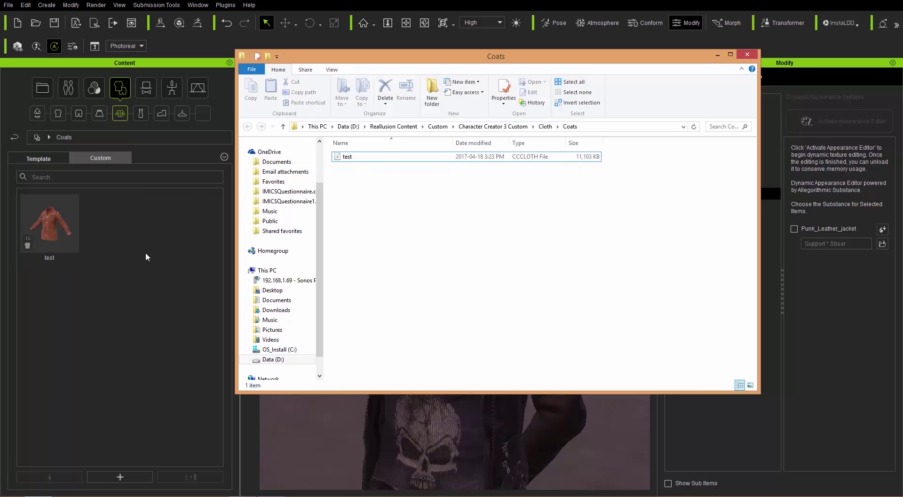
pyautogui.click(748, 54)
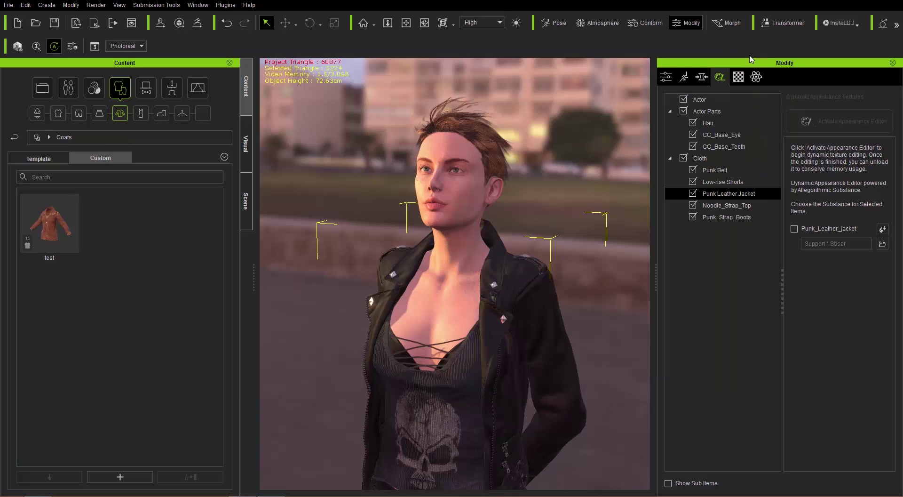
# Step: Browse the Template Accessory library to Head > Hottest Hairstyles
pyautogui.click(38, 157)
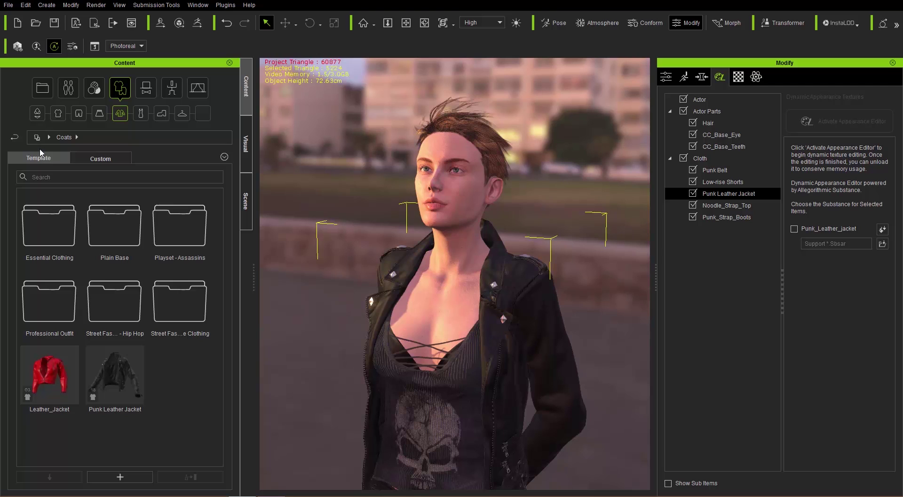
pyautogui.click(147, 93)
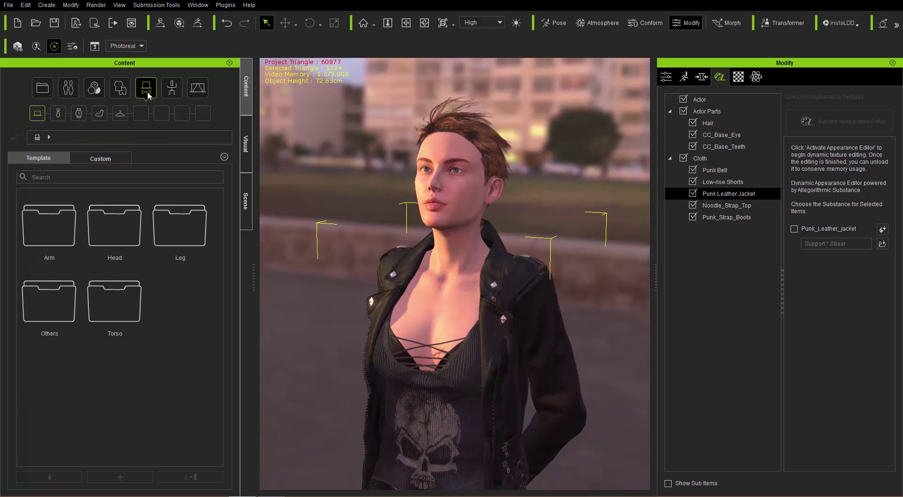
pyautogui.doubleClick(113, 223)
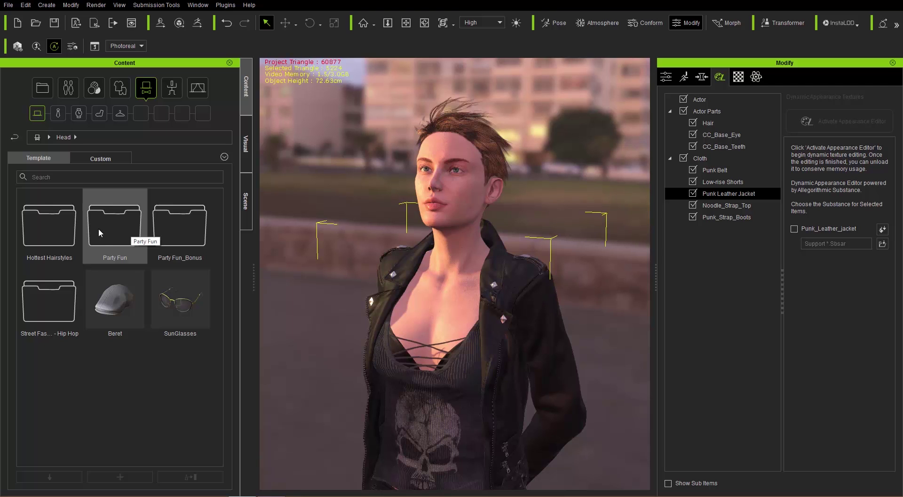
pyautogui.doubleClick(60, 228)
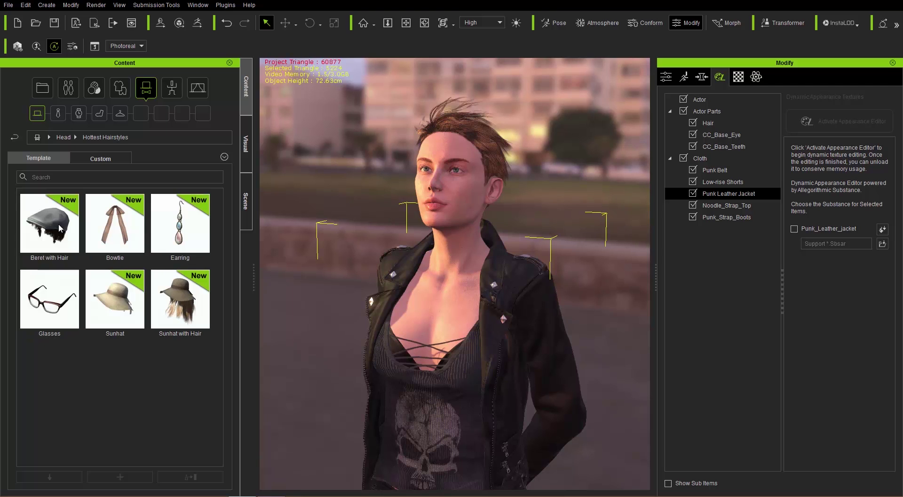
# Step: Try the Glasses on the character, remove them, and open the Head > Party Fun folder
pyautogui.doubleClick(61, 303)
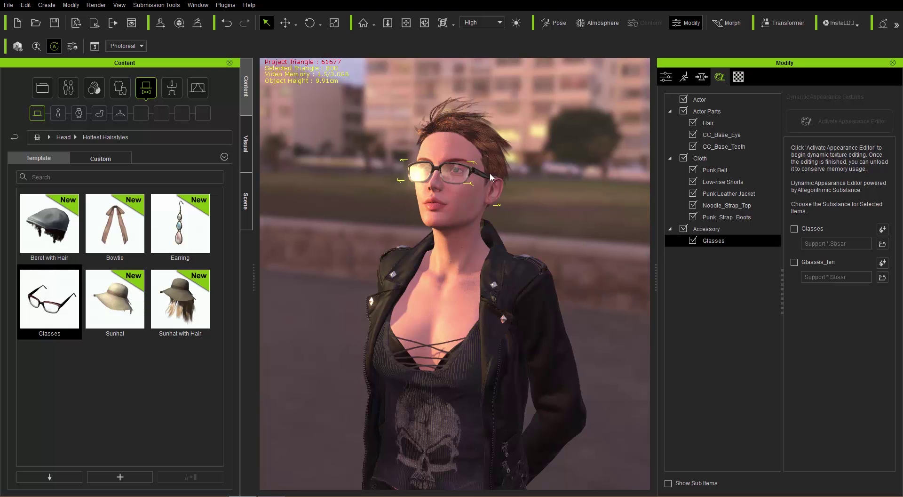
pyautogui.press('Delete')
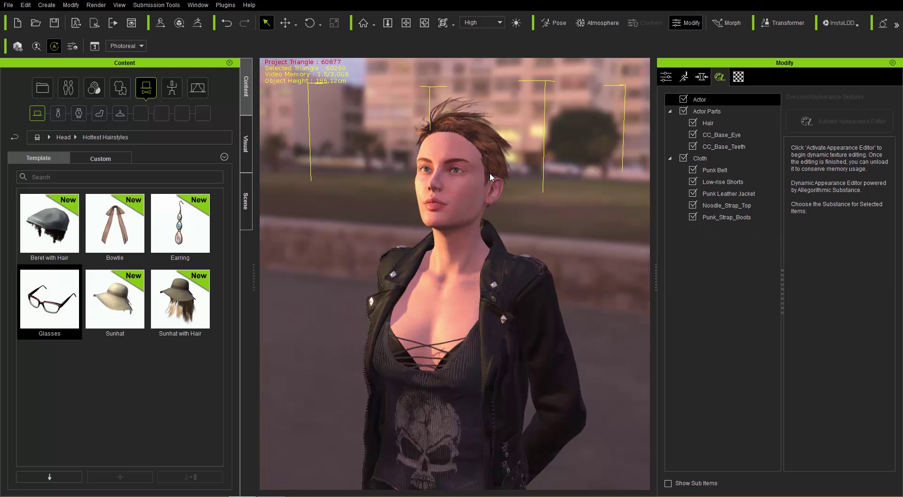
pyautogui.click(64, 137)
pyautogui.doubleClick(122, 244)
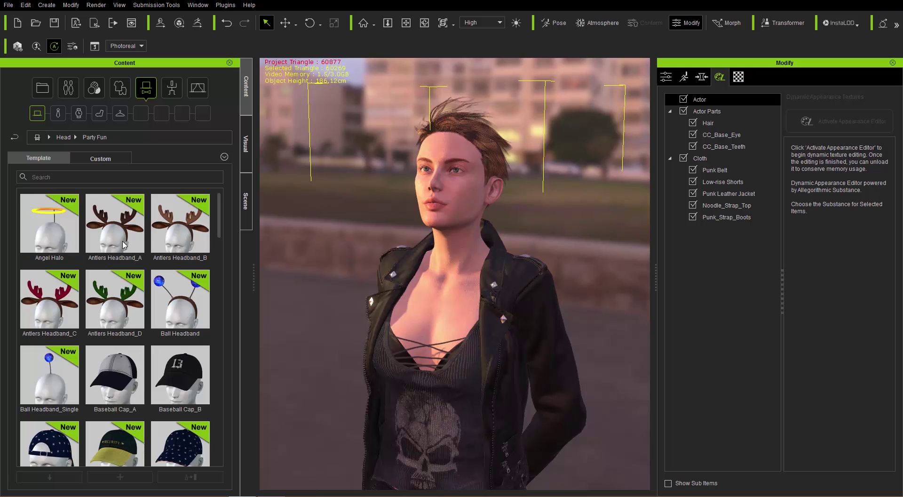
pyautogui.moveTo(218, 220); pyautogui.dragTo(230, 376)
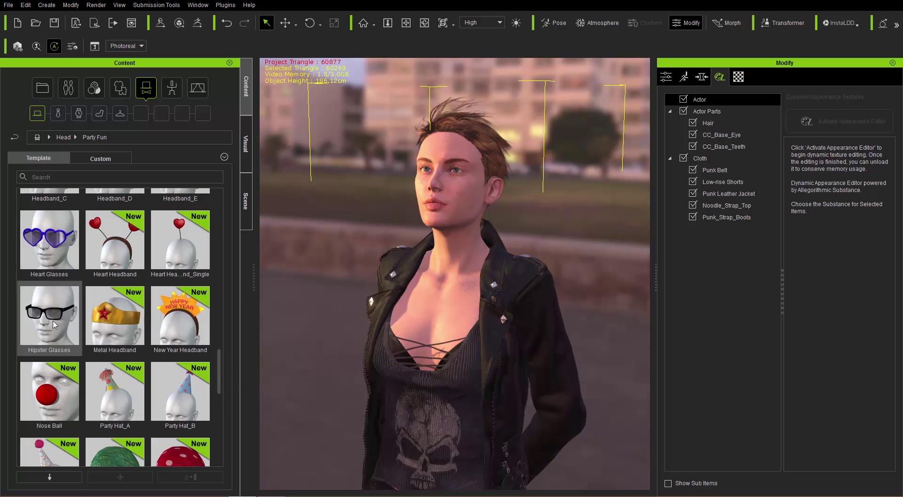
# Step: Try the Hipster Glasses and Round Glasses in turn, removing each again
pyautogui.moveTo(52, 325); pyautogui.dragTo(469, 198)
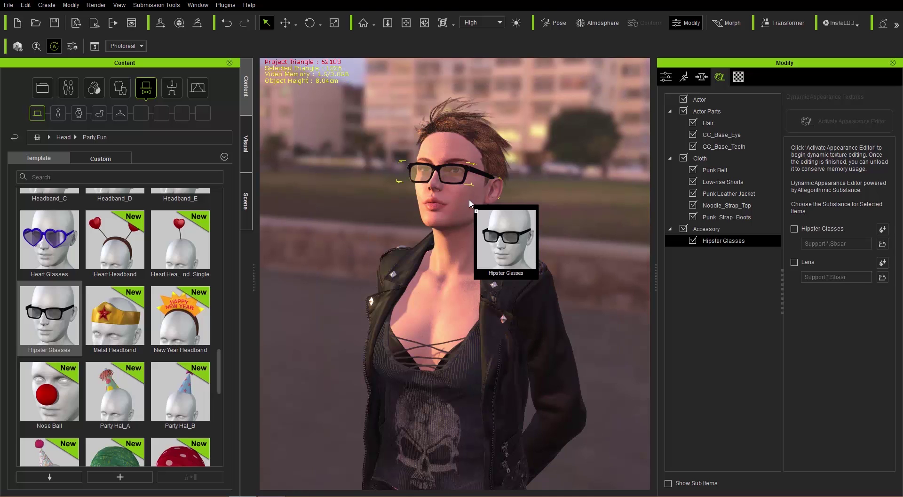
pyautogui.press('Escape')
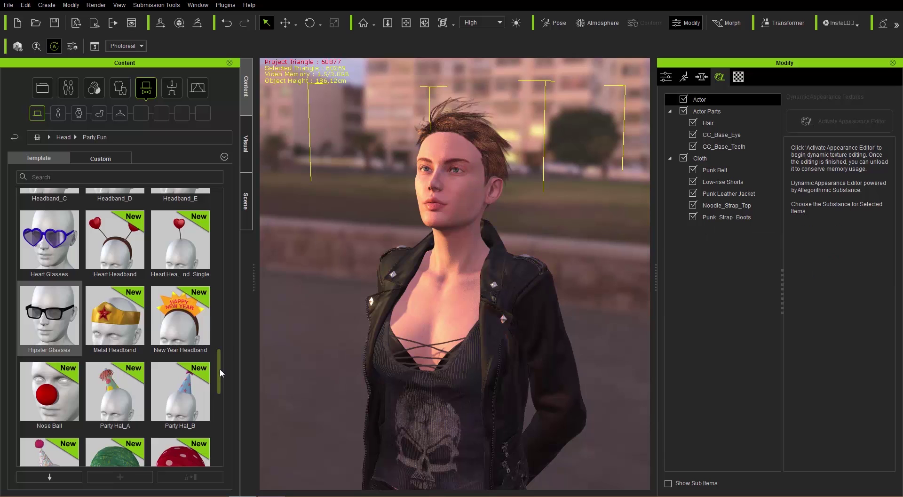
pyautogui.moveTo(219, 371); pyautogui.dragTo(219, 424)
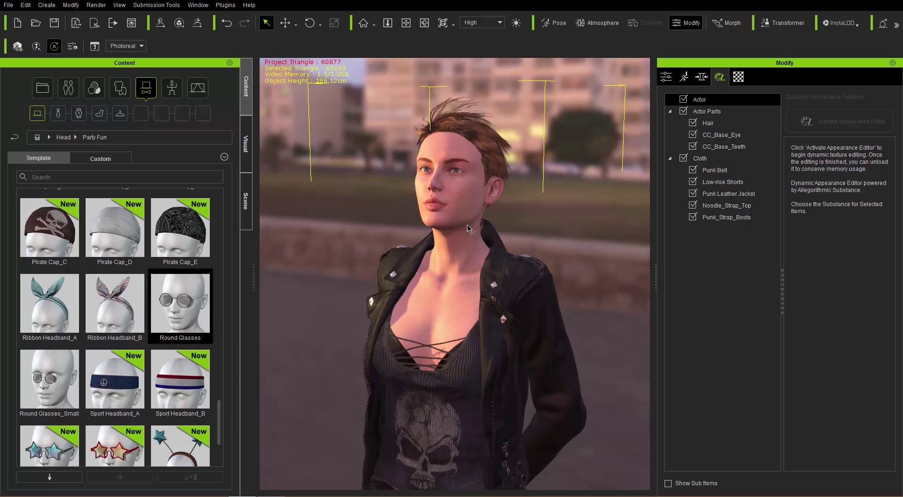
pyautogui.click(49, 478)
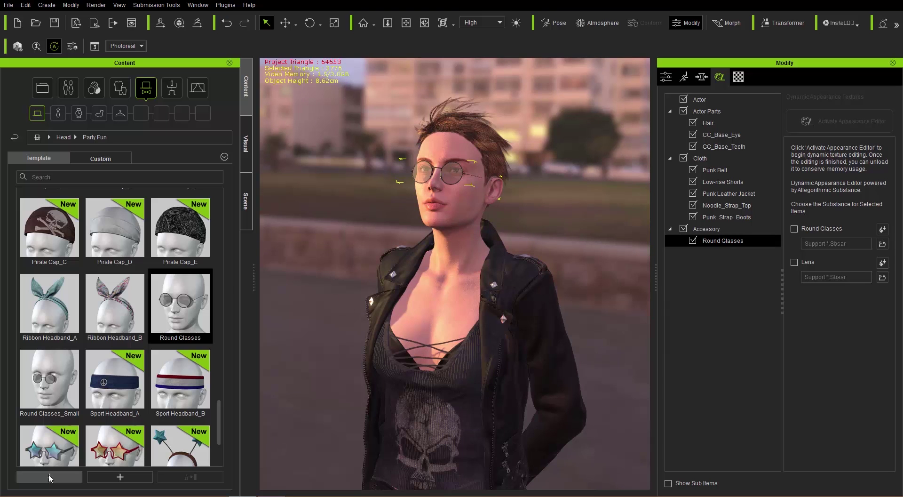
pyautogui.press('Delete')
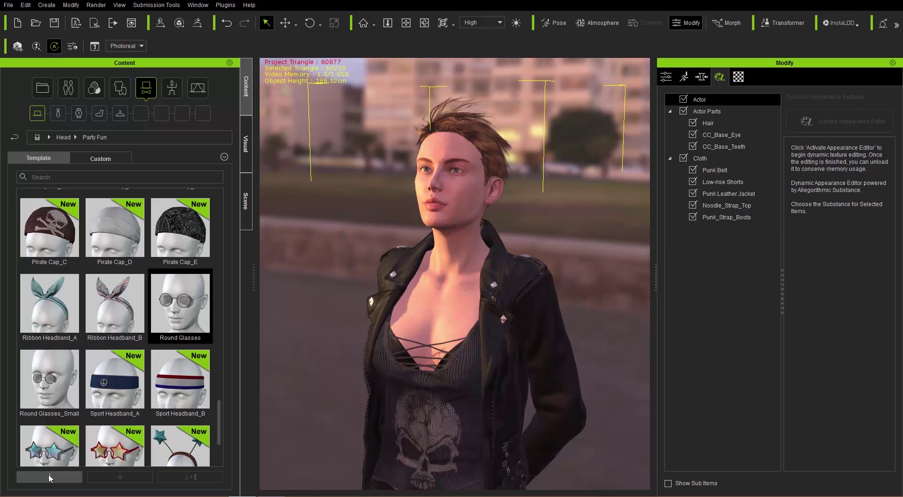
pyautogui.moveTo(222, 417); pyautogui.dragTo(216, 364)
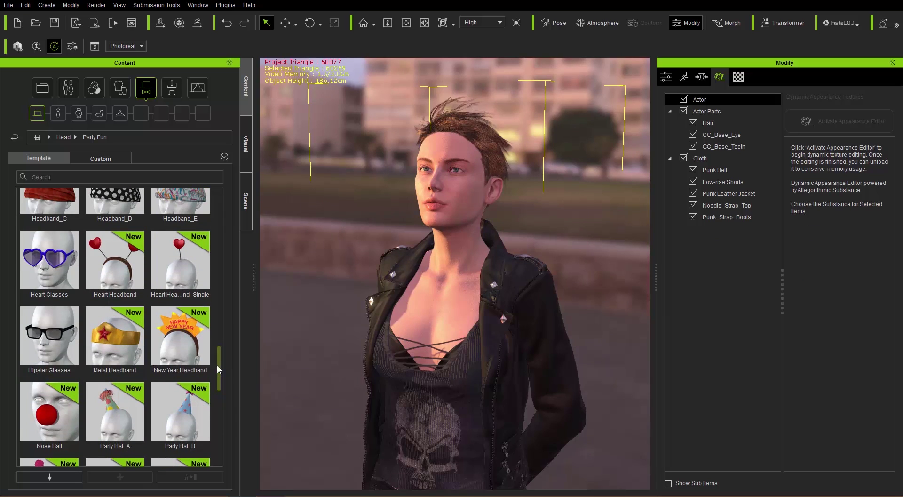
# Step: Apply the Hipster Glasses and show their attribute settings in the Modify panel
pyautogui.doubleClick(49, 332)
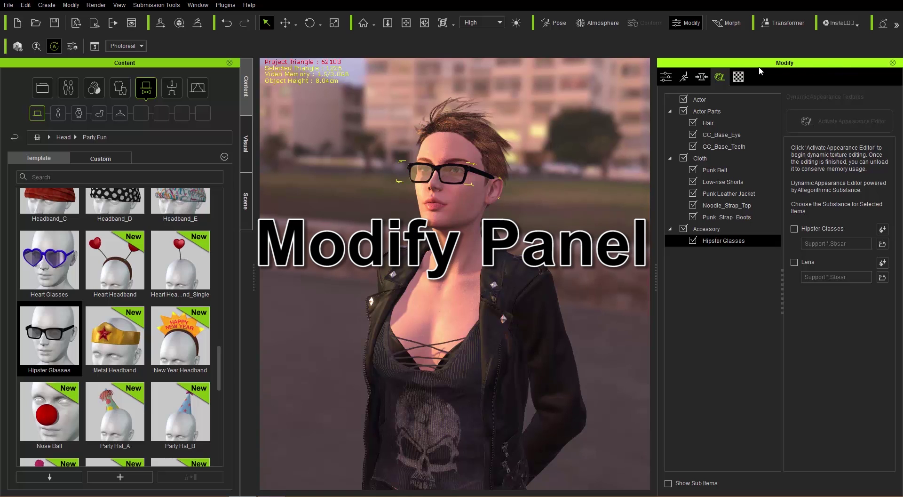
pyautogui.click(666, 78)
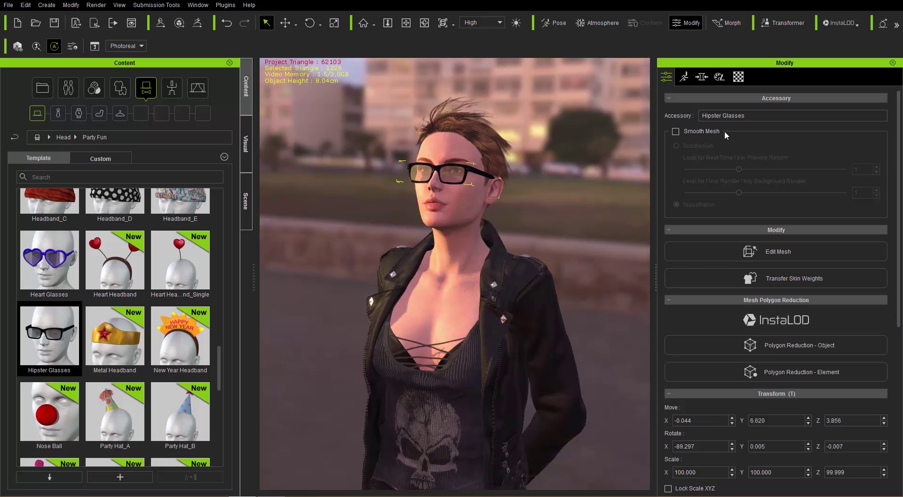
# Step: View the Motion tab, then the Morph tab's body-part tree
pyautogui.click(685, 78)
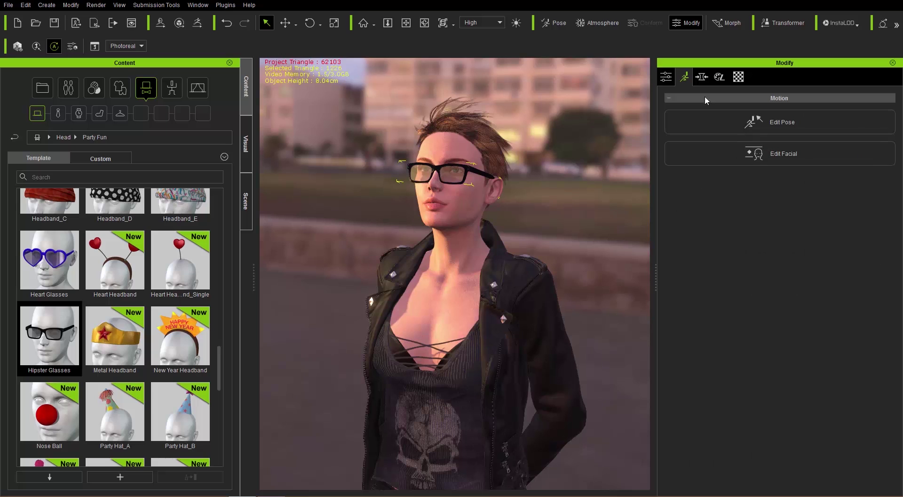
pyautogui.click(701, 78)
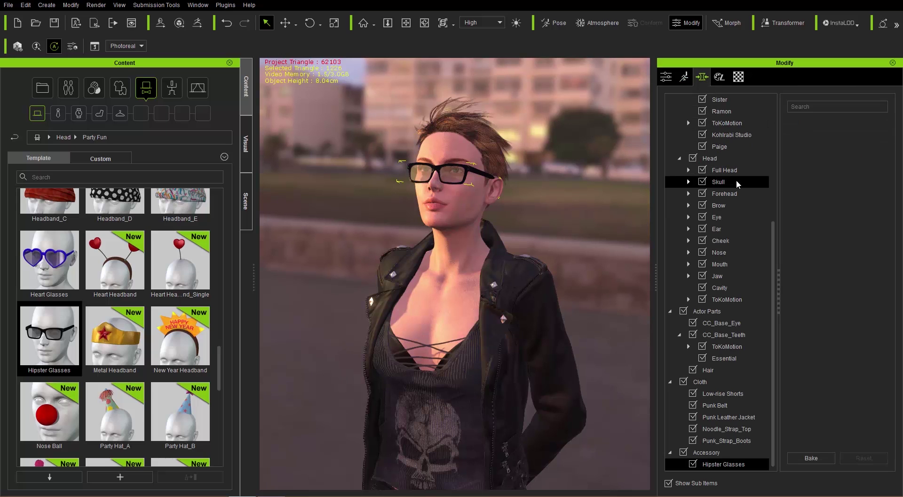
# Step: Open the Full Head morph sliders and adjust Head Thinner and Face Young
pyautogui.click(713, 161)
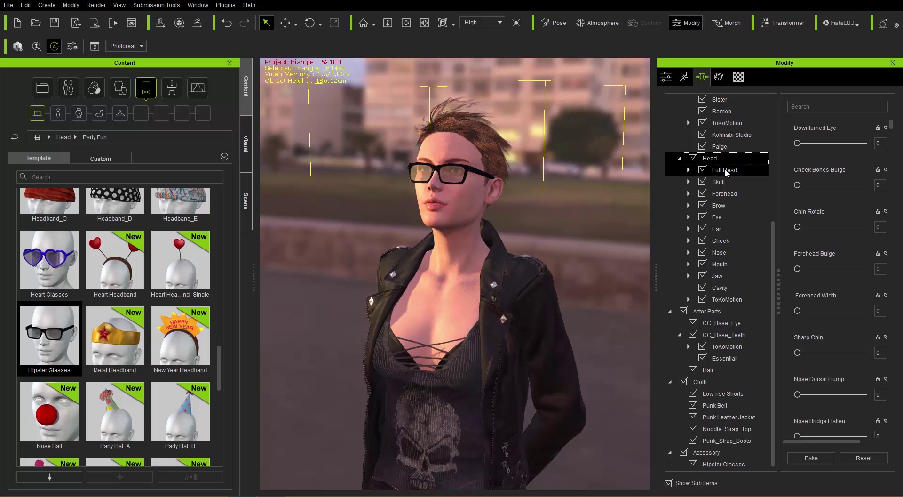
pyautogui.click(727, 172)
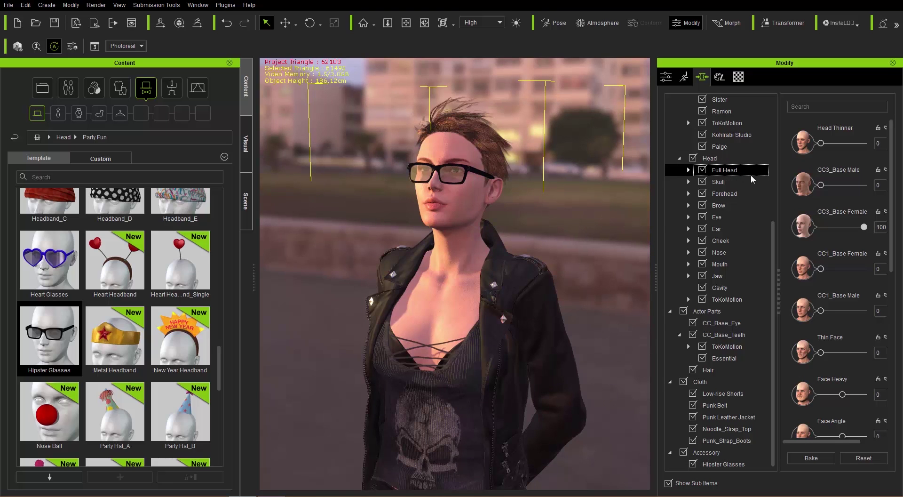
pyautogui.click(822, 145)
pyautogui.moveTo(838, 145); pyautogui.dragTo(804, 147)
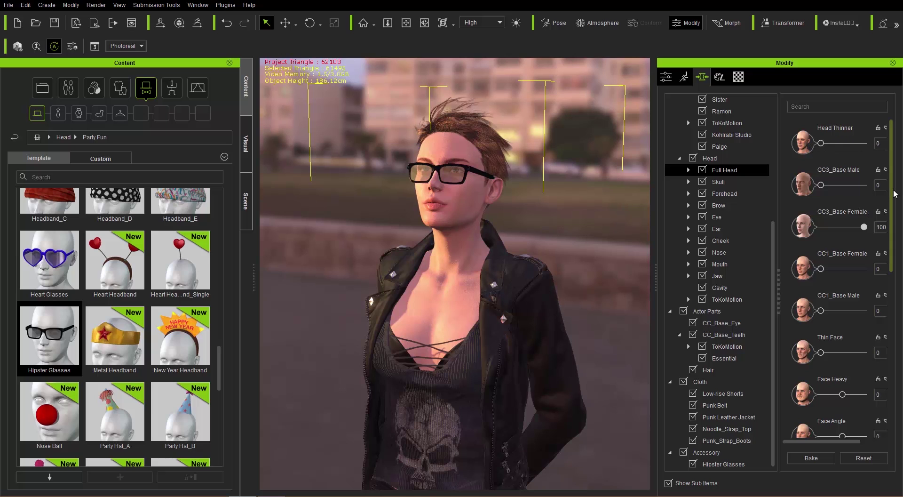
pyautogui.moveTo(895, 194); pyautogui.dragTo(901, 364)
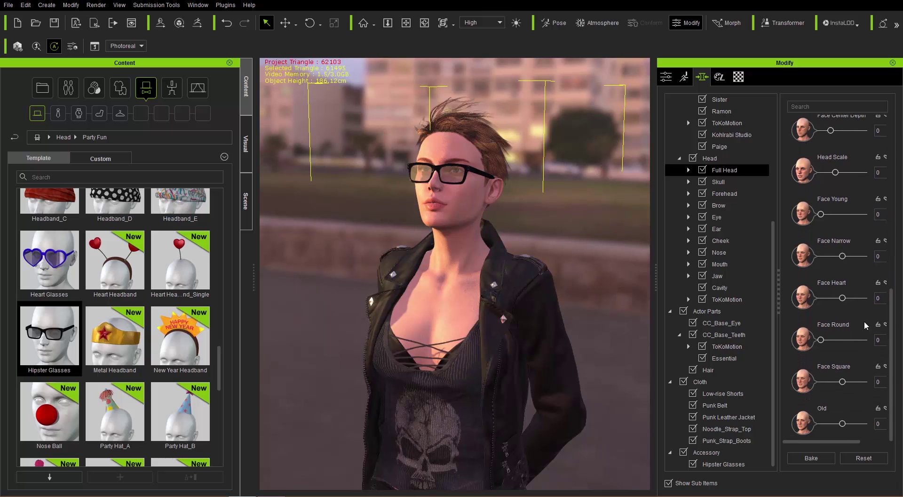
pyautogui.moveTo(821, 216); pyautogui.dragTo(803, 215)
pyautogui.moveTo(779, 277); pyautogui.dragTo(756, 279)
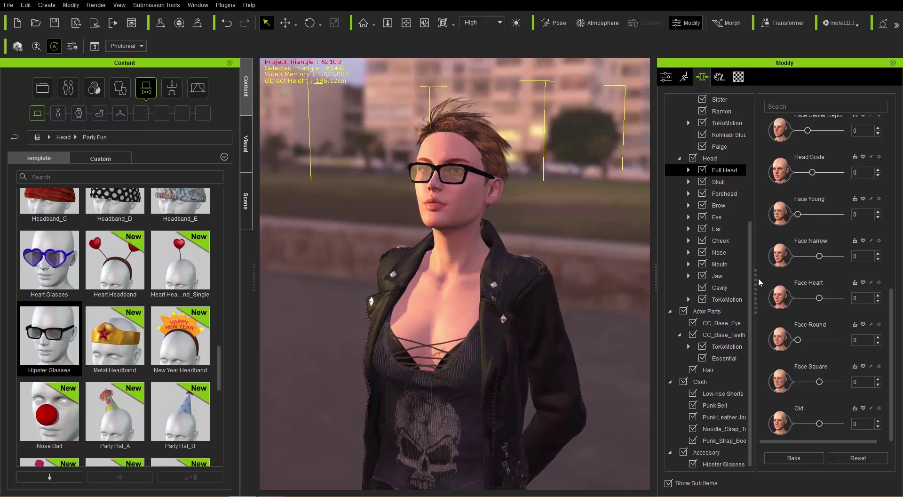
# Step: Try Face Young at 200 and -50, reset it to 0, then list the Hair's substance slots
pyautogui.moveTo(864, 215); pyautogui.dragTo(847, 215)
pyautogui.write('200')
pyautogui.press('Return')
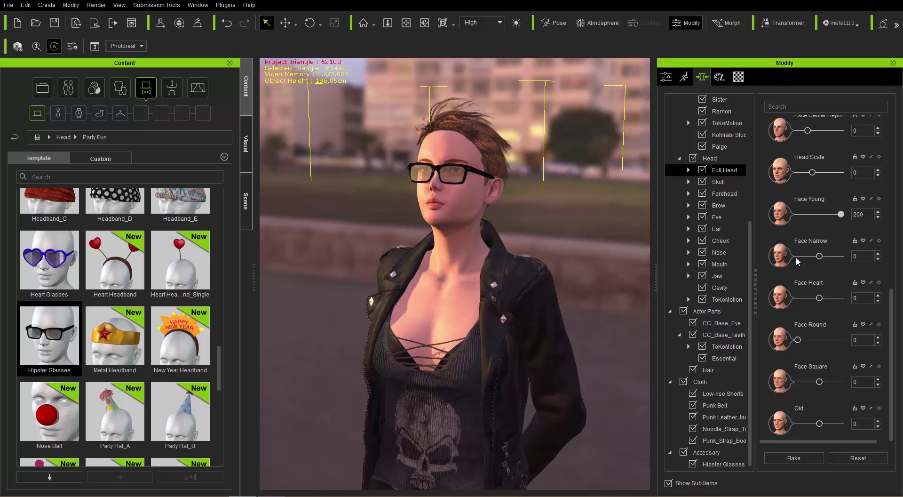
pyautogui.doubleClick(869, 216)
pyautogui.write('-50')
pyautogui.press('Return')
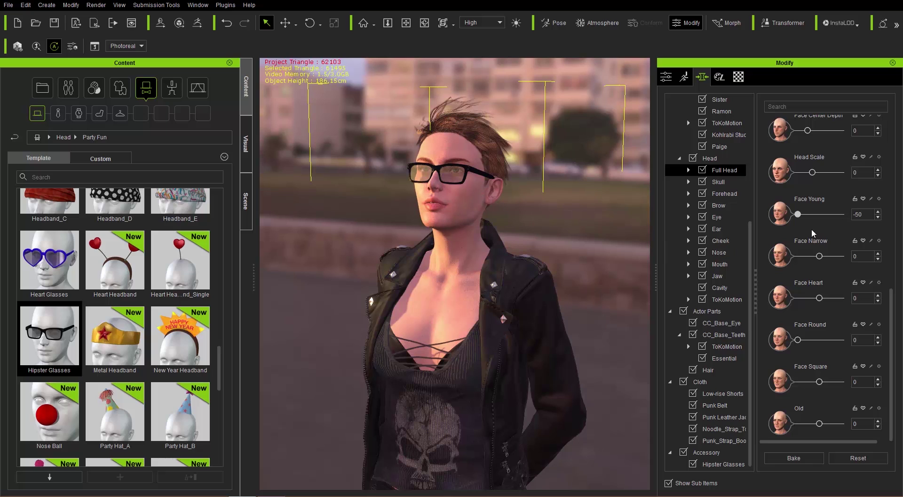
pyautogui.doubleClick(811, 202)
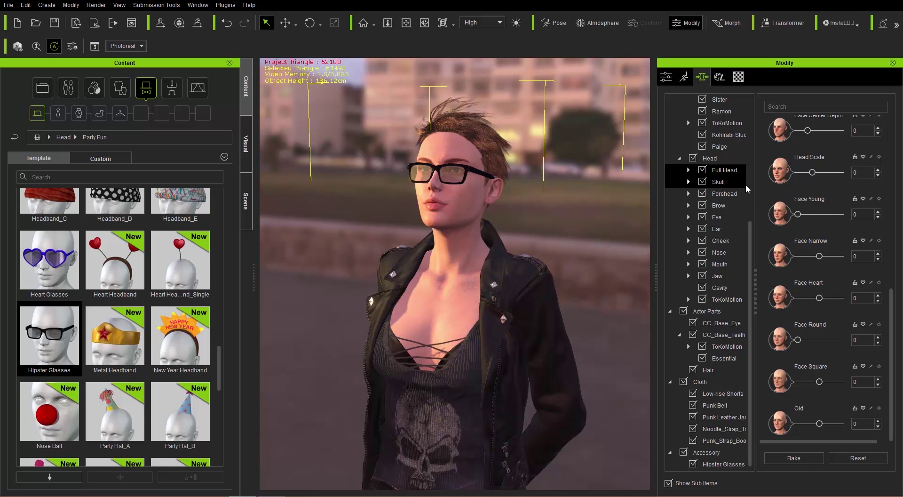
pyautogui.click(719, 81)
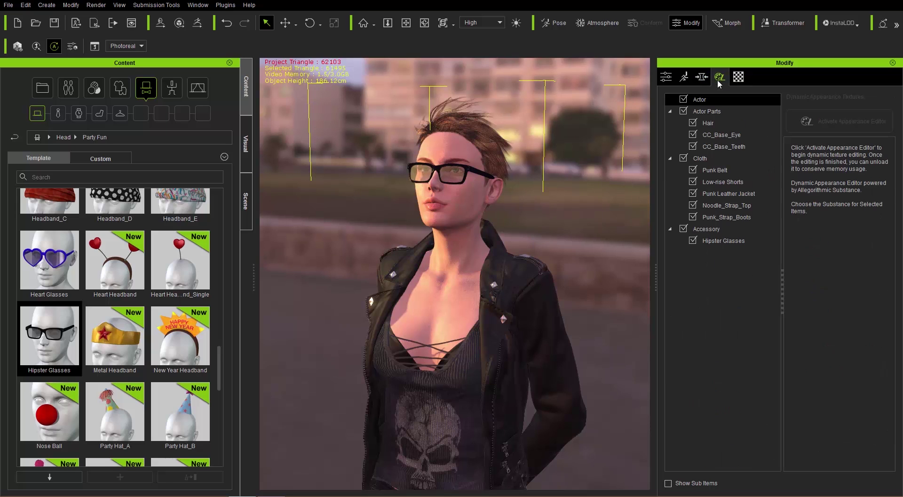
pyautogui.click(714, 124)
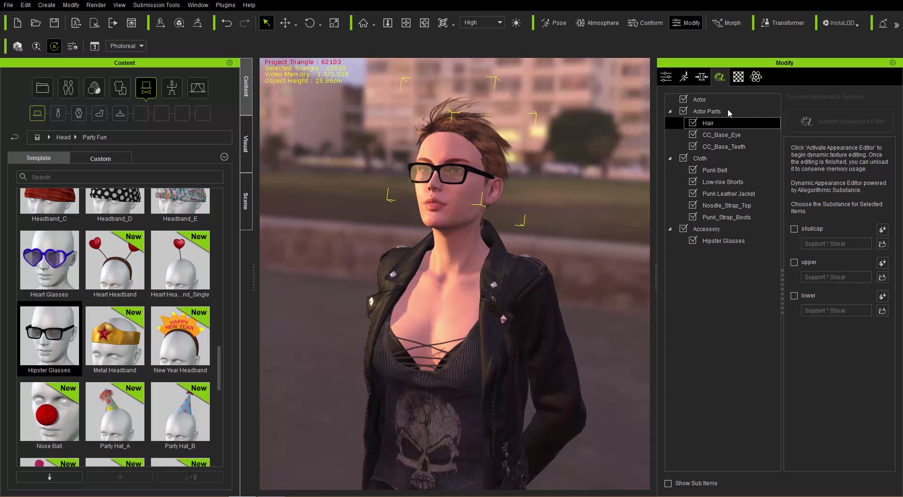
# Step: In the Material tab, inspect the jacket and glasses materials, then reselect the whole character
pyautogui.click(740, 78)
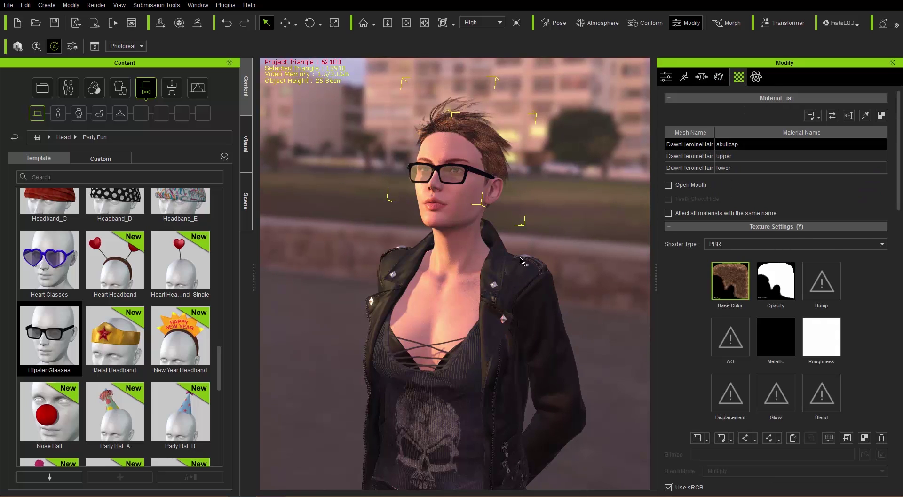
pyautogui.click(513, 293)
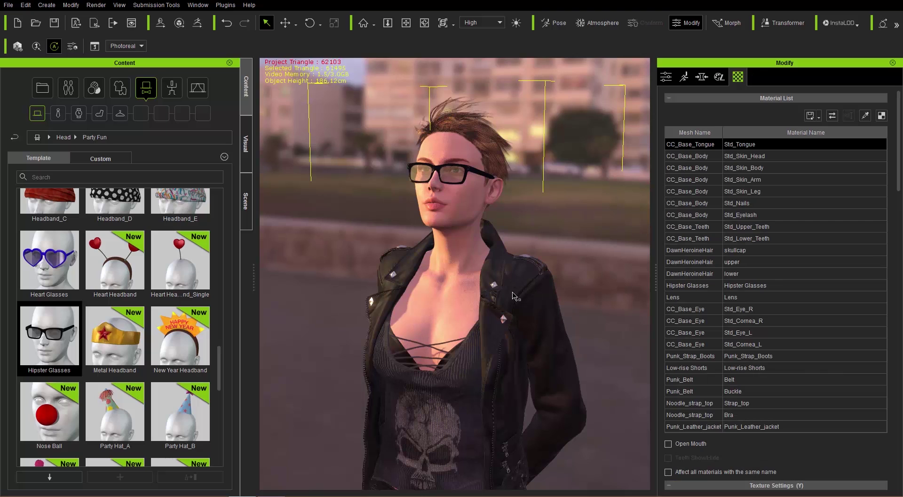
pyautogui.click(513, 294)
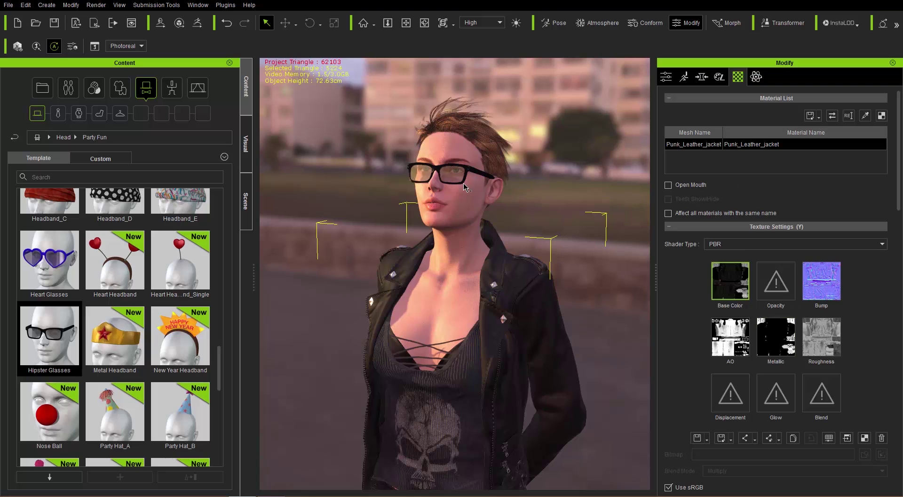
pyautogui.click(472, 173)
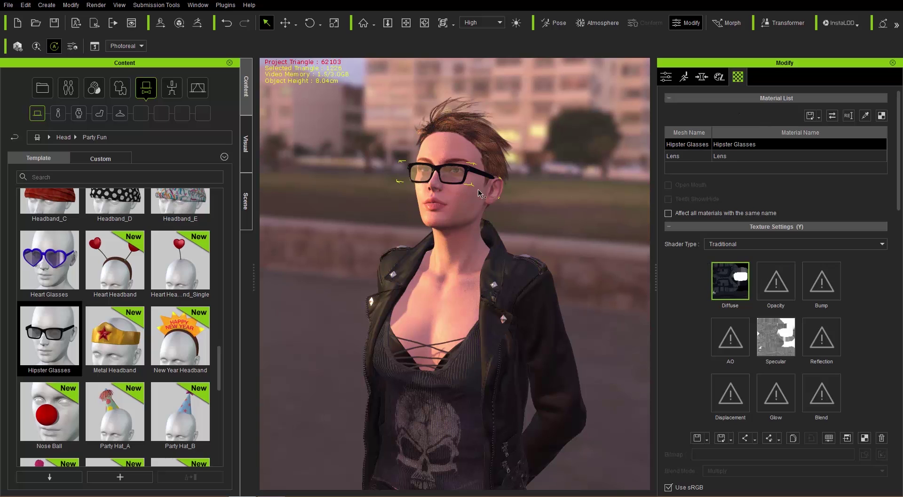
pyautogui.click(476, 248)
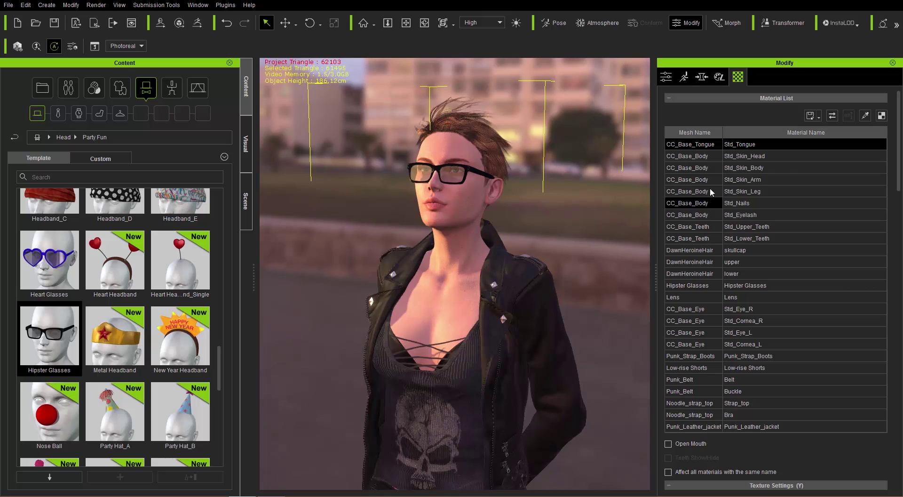
# Step: Collapse and re-expand the Avatar, Modify, Transform and Display attribute sections, then show Motion options
pyautogui.click(666, 77)
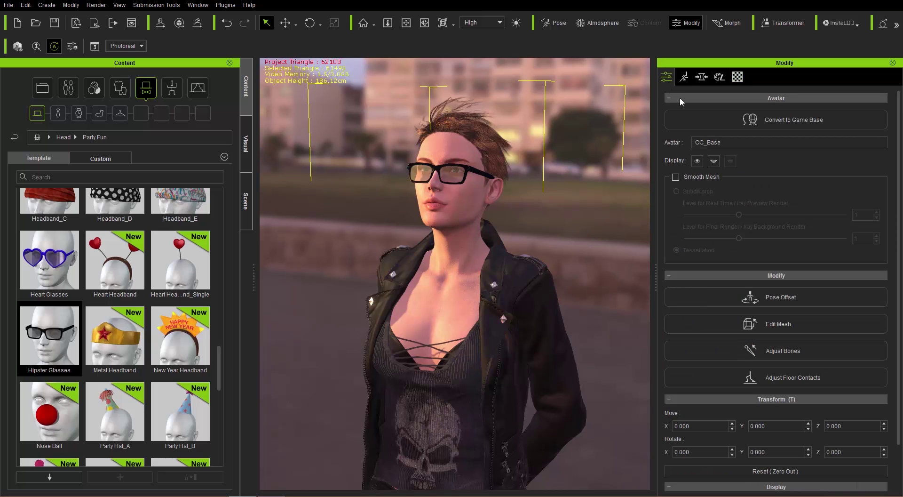
pyautogui.click(746, 99)
pyautogui.click(738, 113)
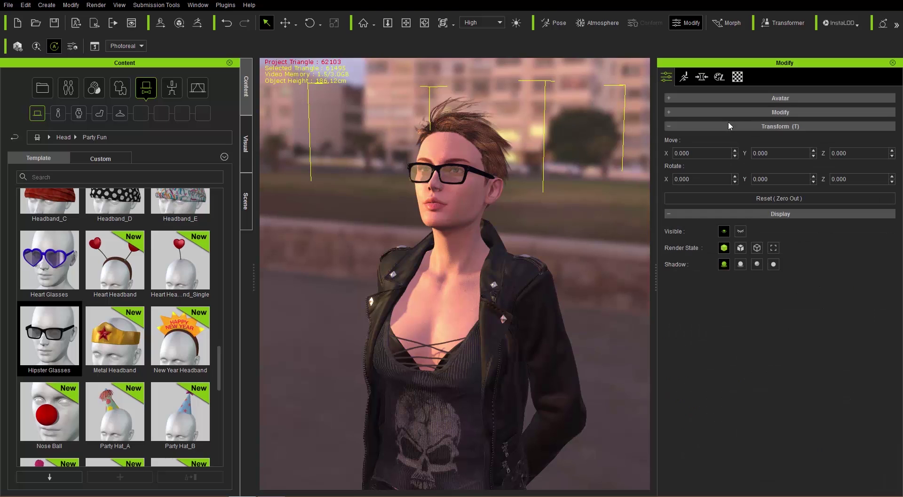
pyautogui.click(731, 127)
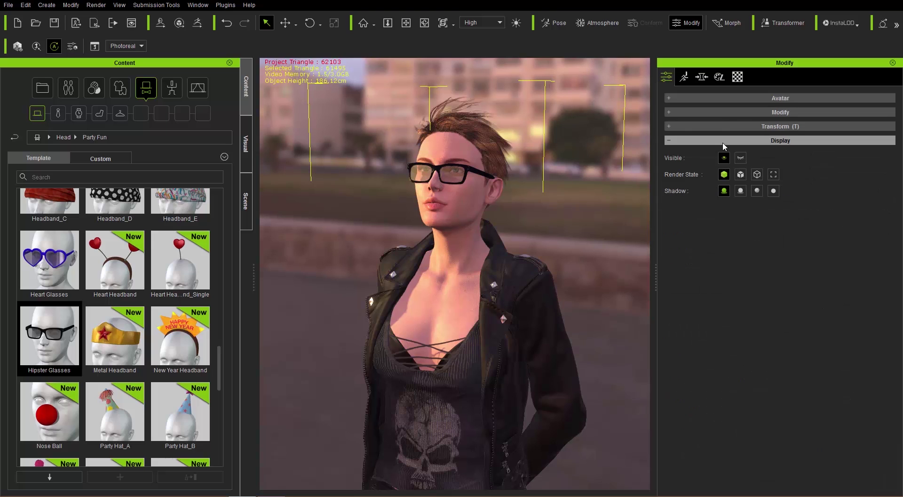
pyautogui.click(685, 142)
pyautogui.click(694, 141)
pyautogui.click(693, 141)
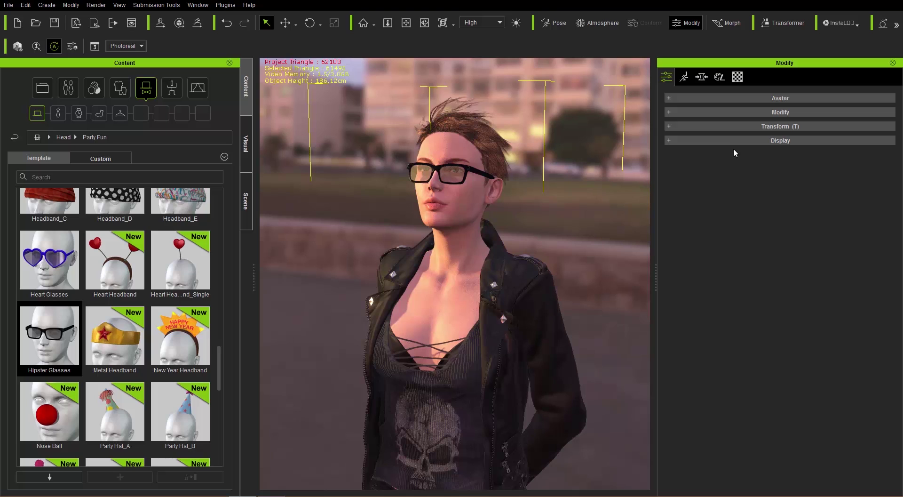
pyautogui.press('t')
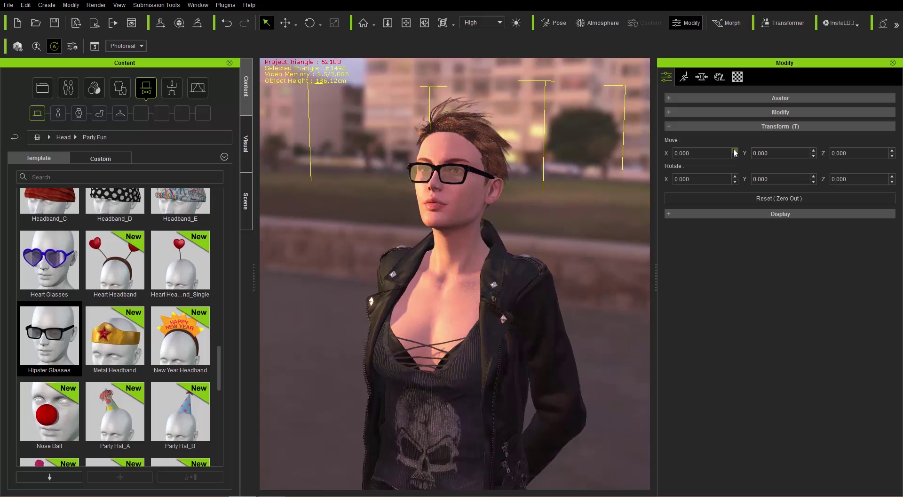
pyautogui.click(723, 128)
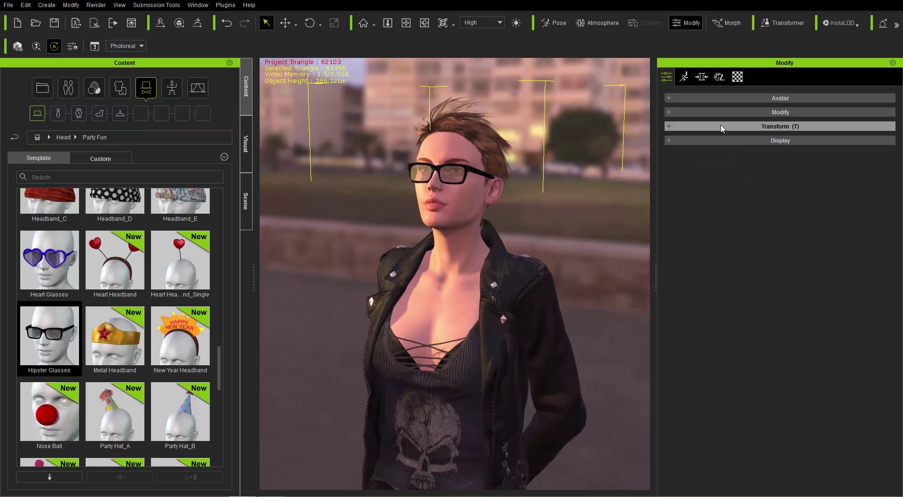
pyautogui.click(686, 79)
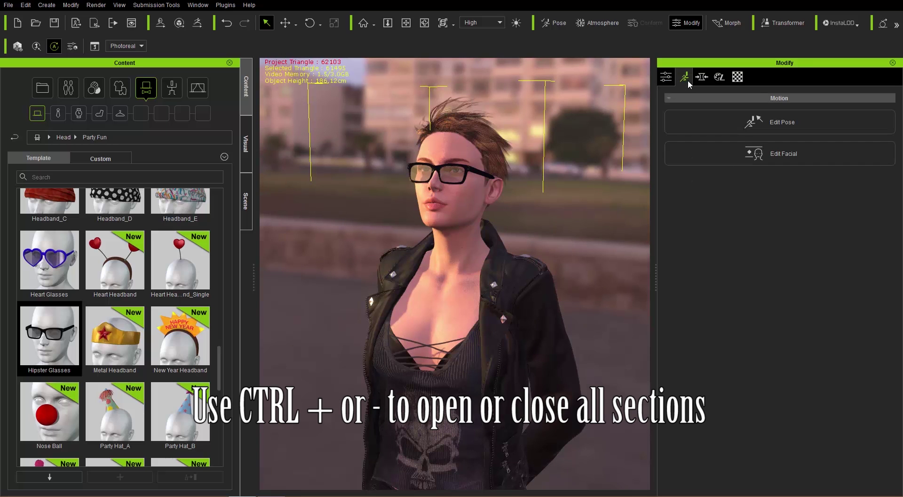
# Step: Switch through Morph and Appearance Editor to Material, collapsing each material section
pyautogui.click(704, 79)
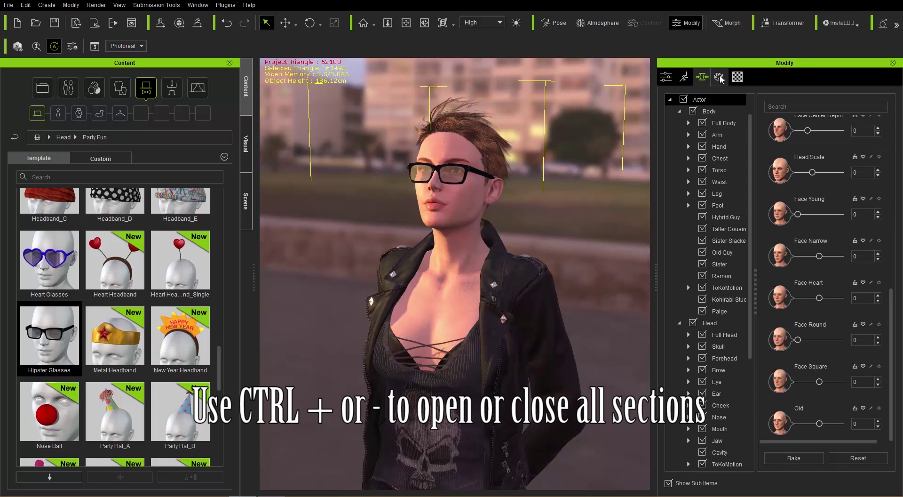
pyautogui.click(720, 77)
pyautogui.click(739, 78)
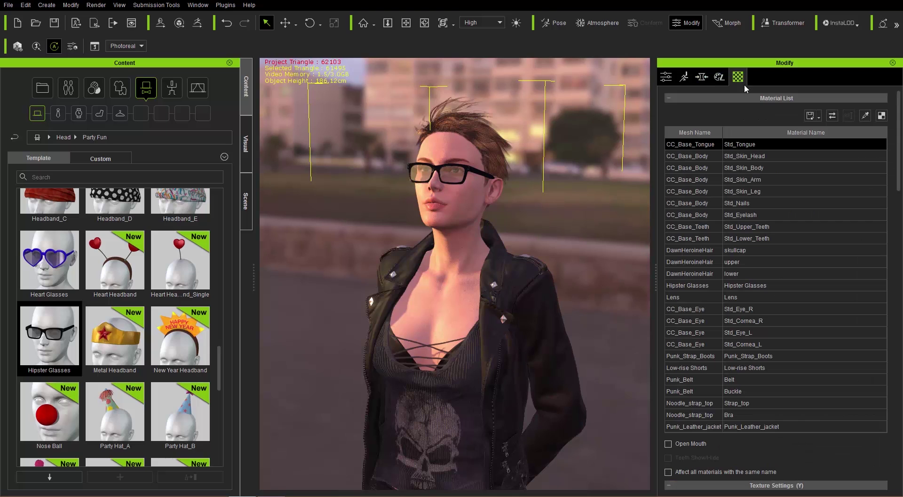
pyautogui.click(668, 98)
pyautogui.click(669, 112)
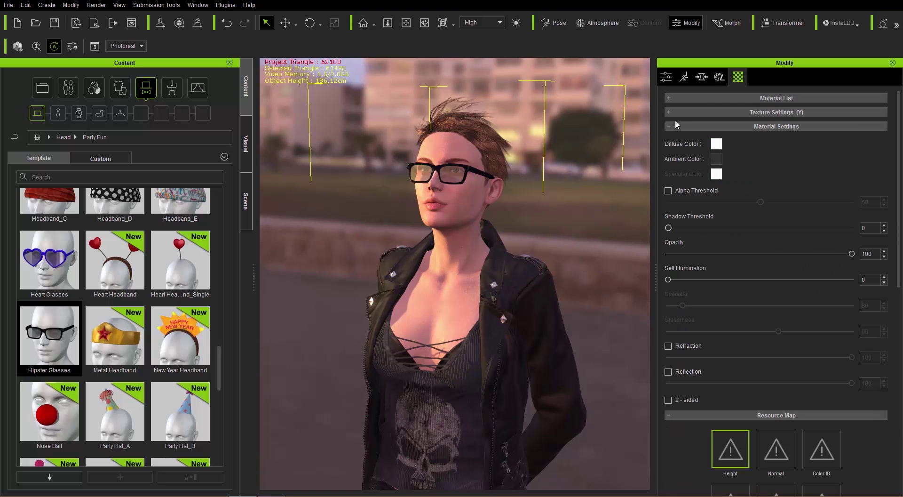
pyautogui.click(677, 126)
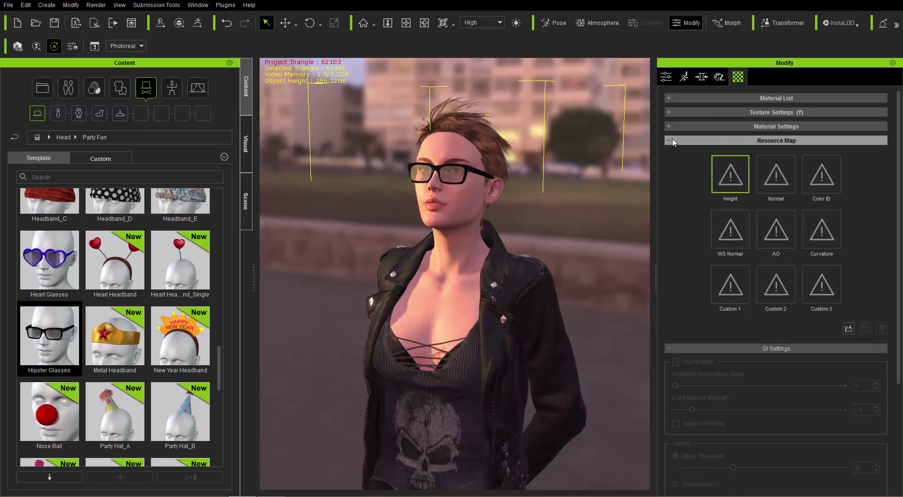
pyautogui.click(682, 140)
pyautogui.click(683, 155)
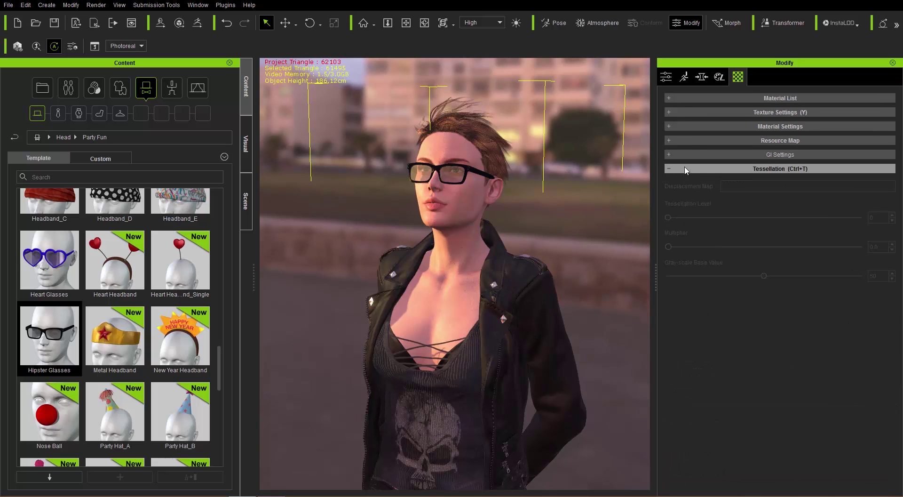
pyautogui.click(685, 170)
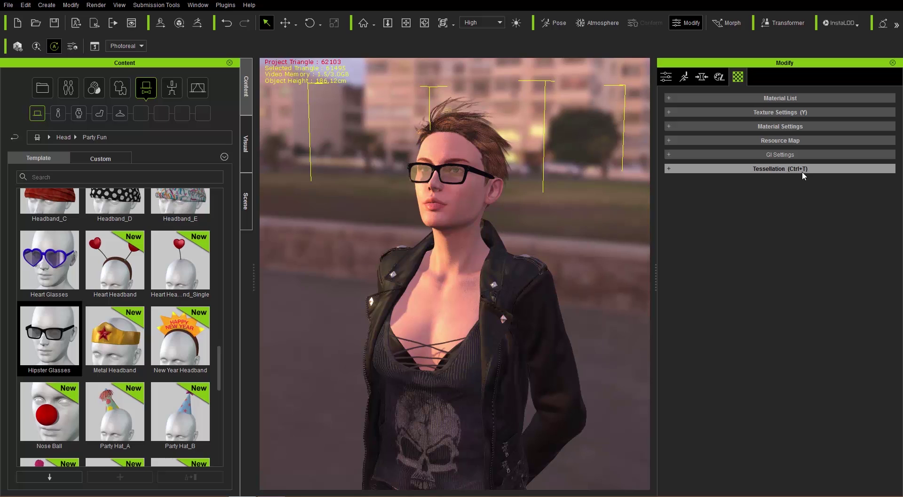
# Step: Re-expand the Tessellation, Texture Settings and Material List sections
pyautogui.click(788, 172)
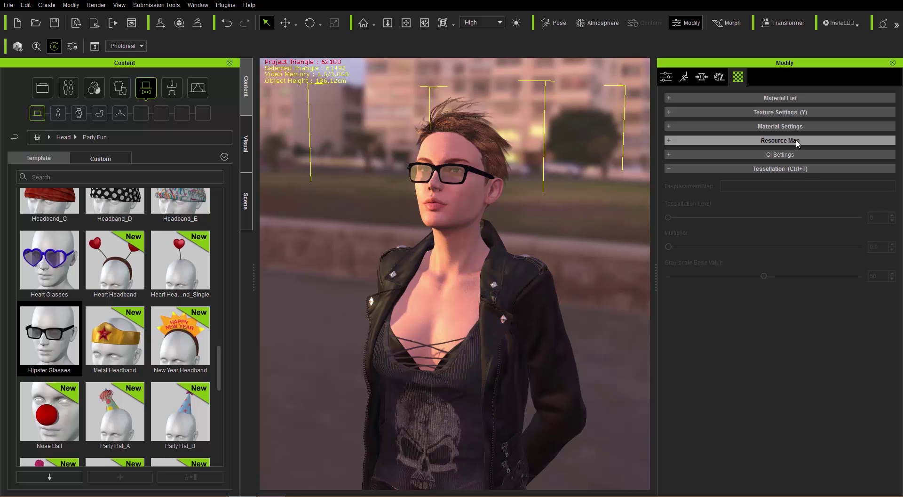
pyautogui.click(797, 142)
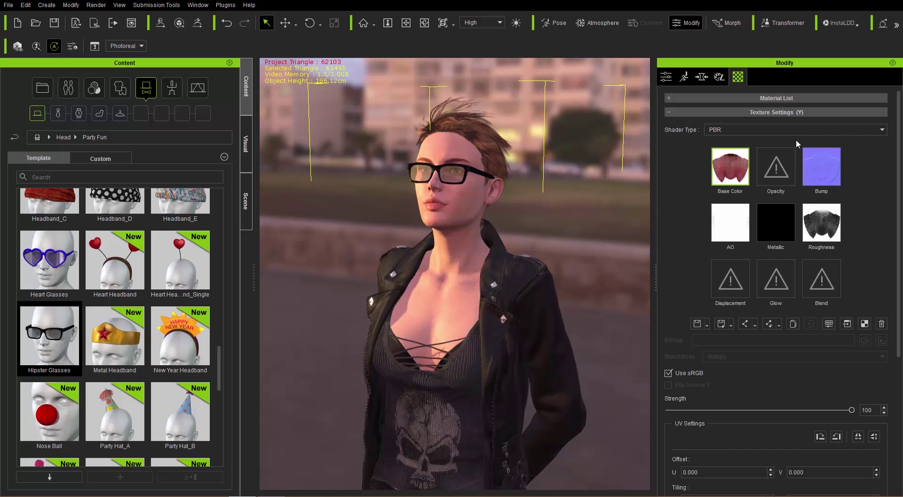
pyautogui.click(769, 99)
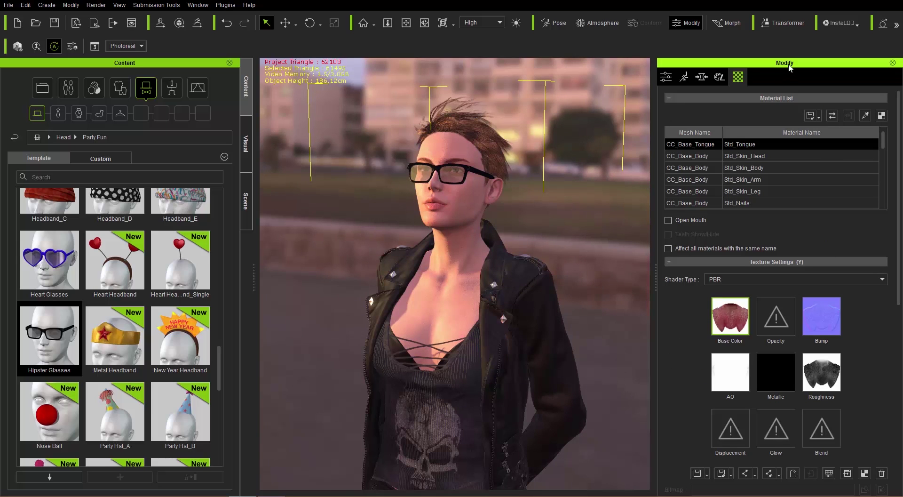
# Step: Inspect the Punk Belt, strap boots, shorts, strap top and leather jacket materials from the Scene tree
pyautogui.click(246, 202)
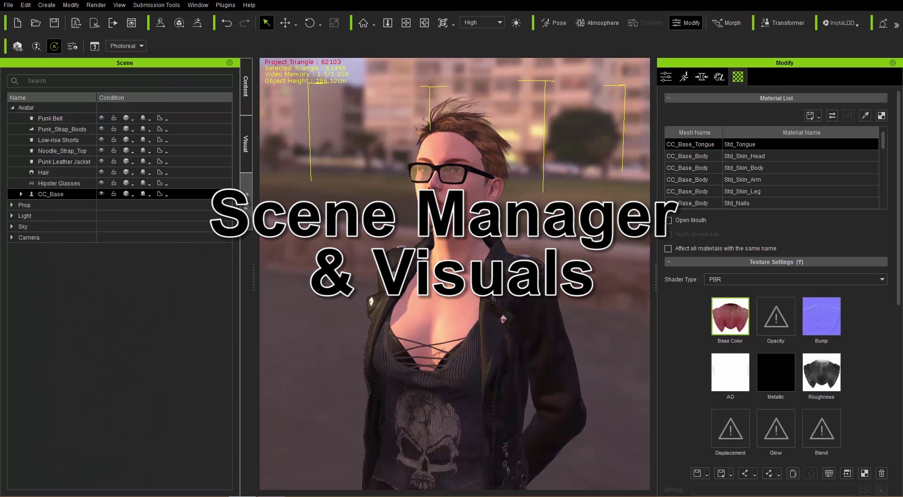
pyautogui.click(75, 119)
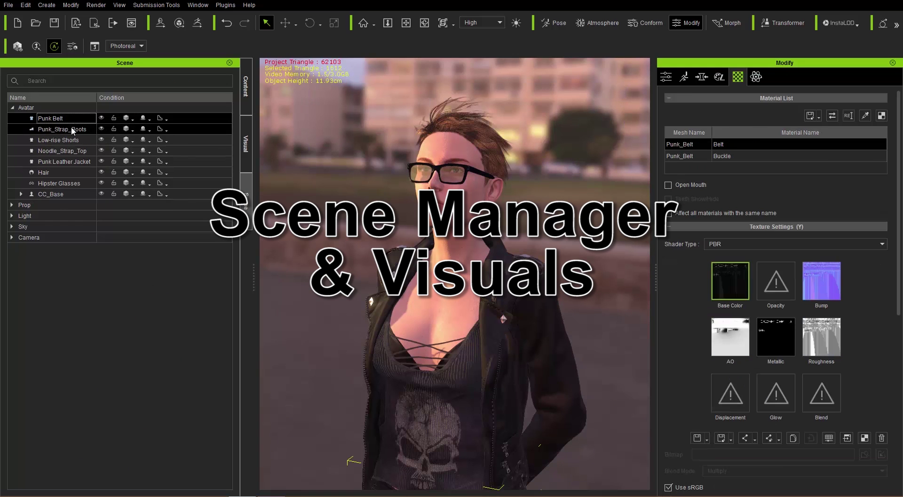
pyautogui.click(73, 130)
pyautogui.click(76, 141)
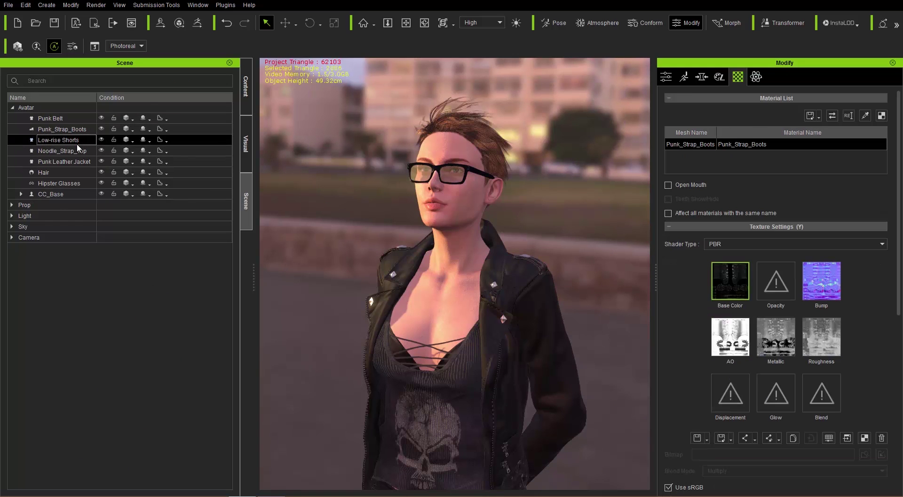
pyautogui.click(74, 149)
pyautogui.click(72, 160)
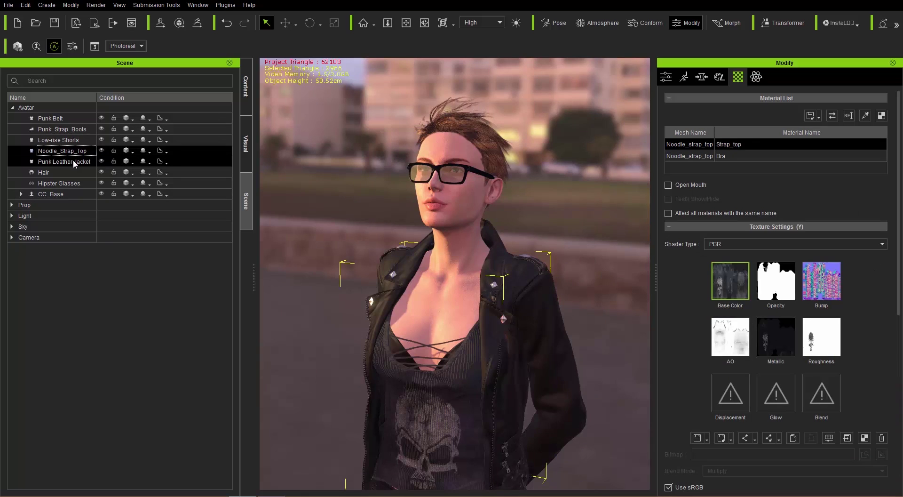
# Step: Check the Hair and Hipster Glasses materials, reselect the jacket, and pan down to the belt
pyautogui.click(66, 169)
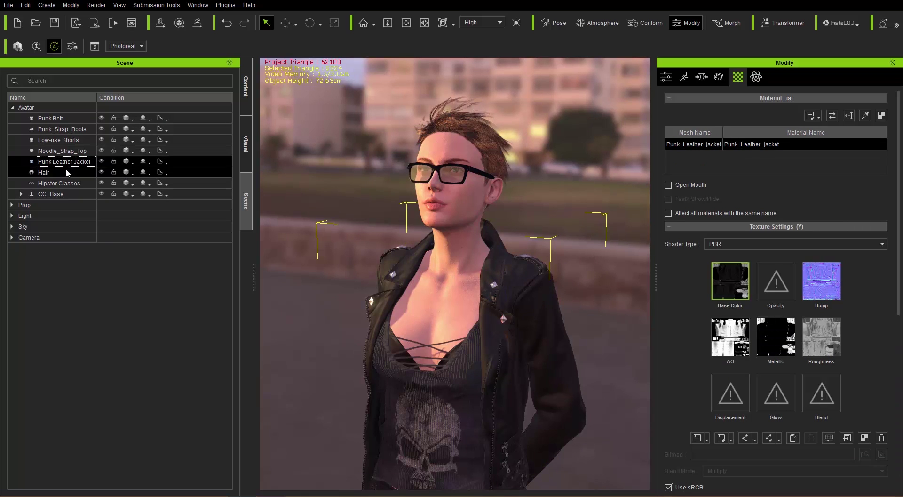
pyautogui.click(68, 185)
pyautogui.click(67, 173)
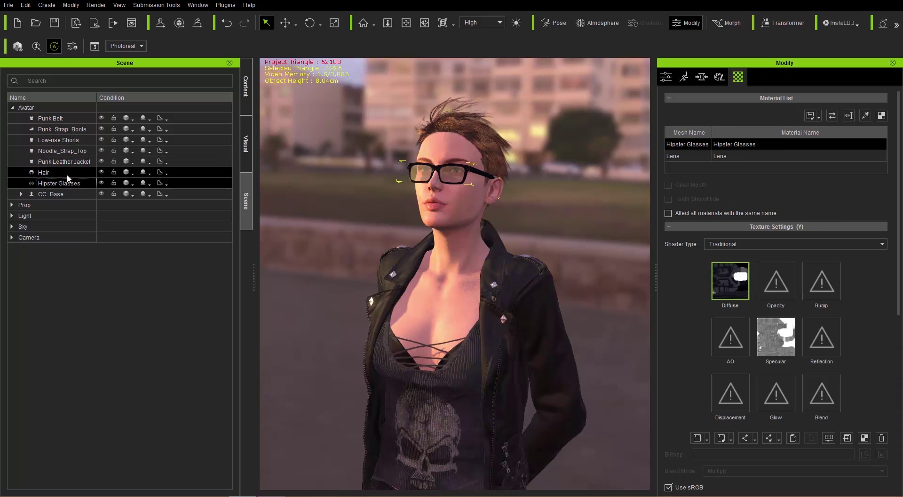
pyautogui.click(67, 163)
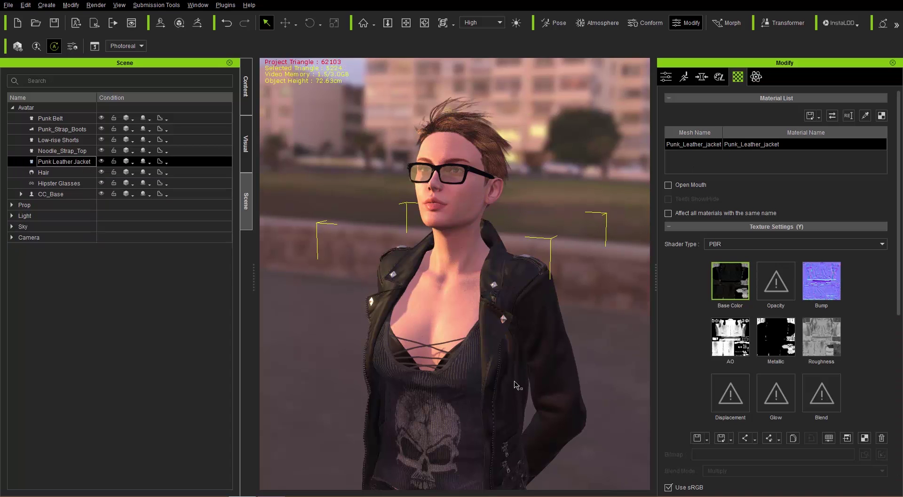
pyautogui.moveTo(519, 385); pyautogui.dragTo(508, 307, button='middle')
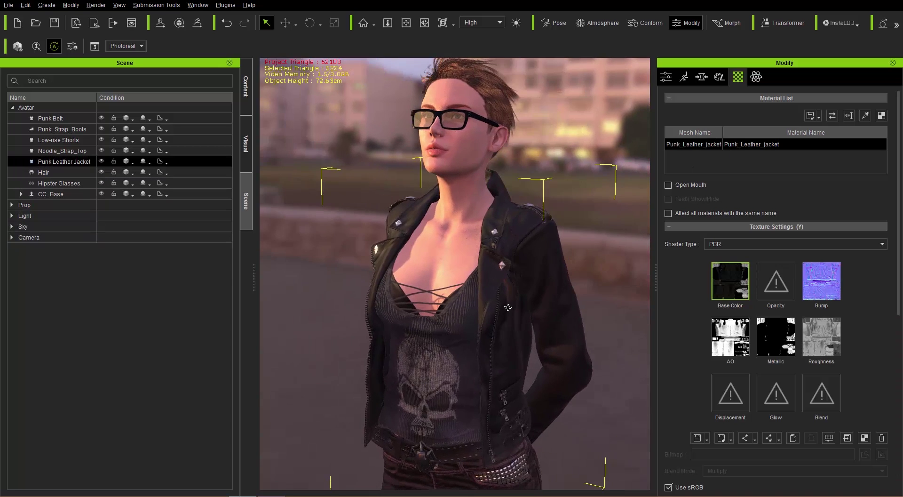
pyautogui.click(464, 327)
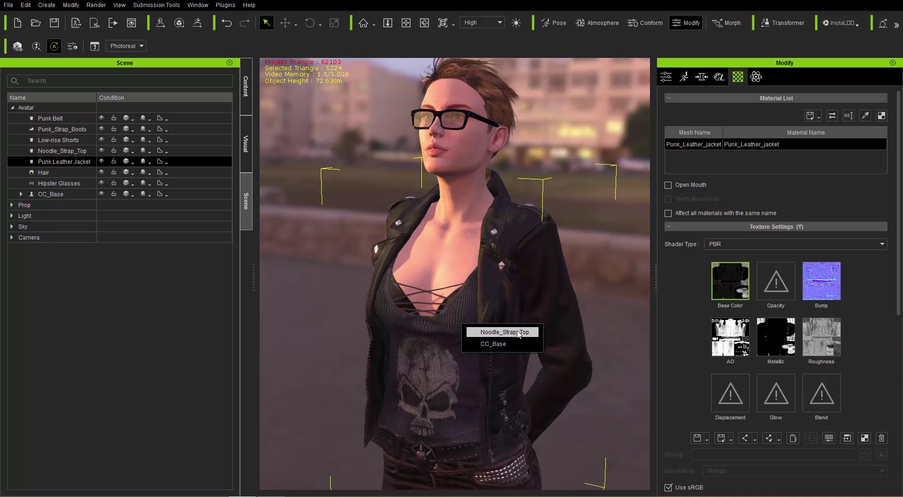
# Step: Pick the Noodle_Strap_Top, then the Punk Leather Jacket, from the overlapping items in the viewport
pyautogui.click(513, 311)
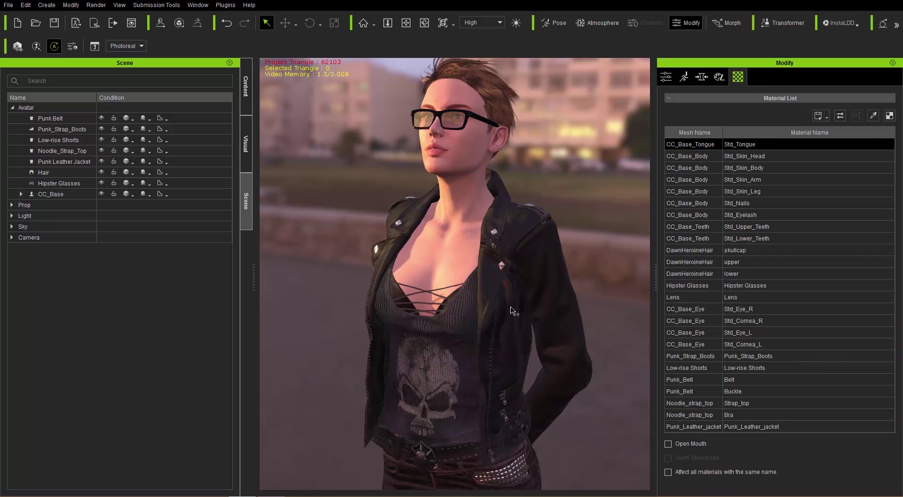
pyautogui.click(514, 309)
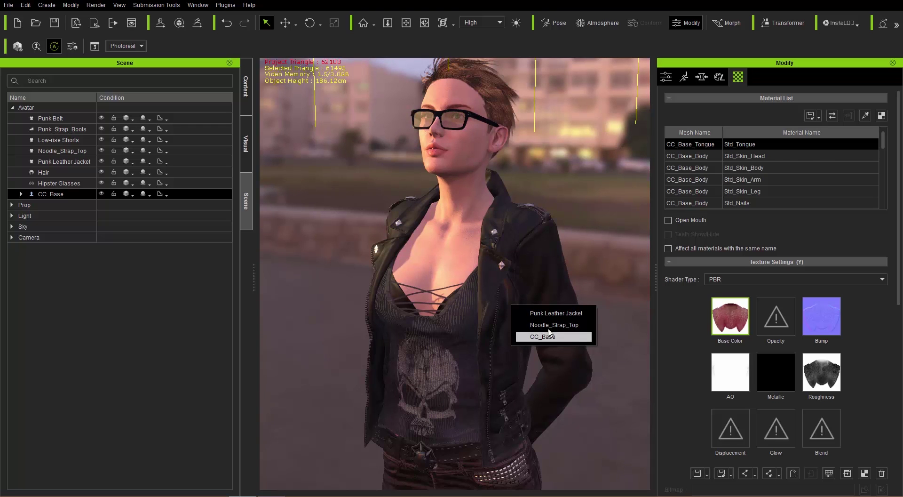
pyautogui.click(557, 326)
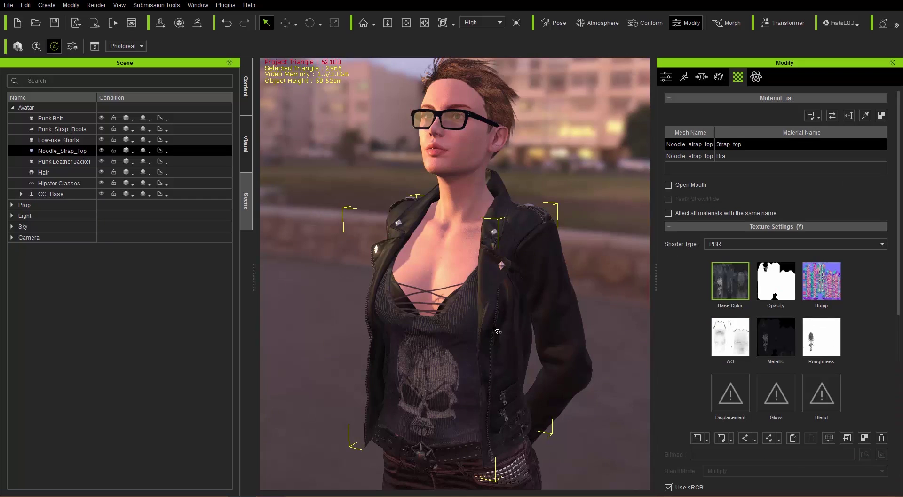
pyautogui.click(516, 270)
pyautogui.click(545, 280)
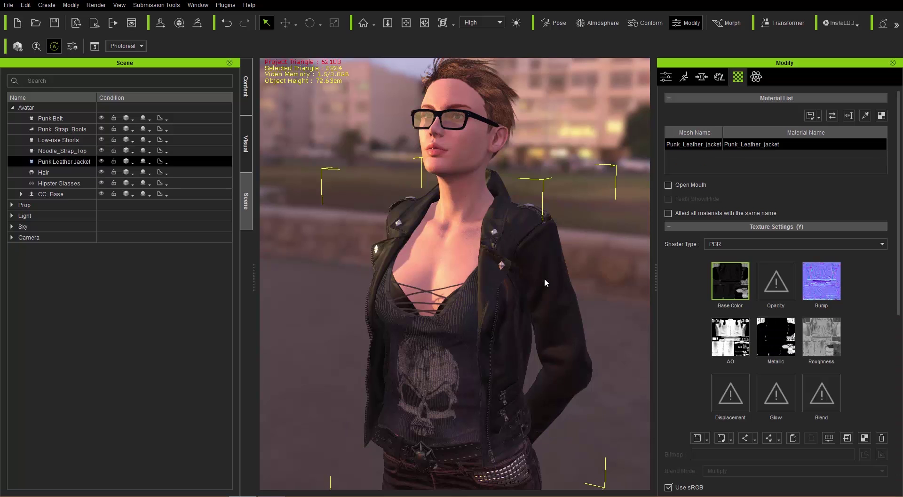
# Step: Hide and reshow the Punk Leather Jacket three times, then box-select around the head
pyautogui.click(102, 162)
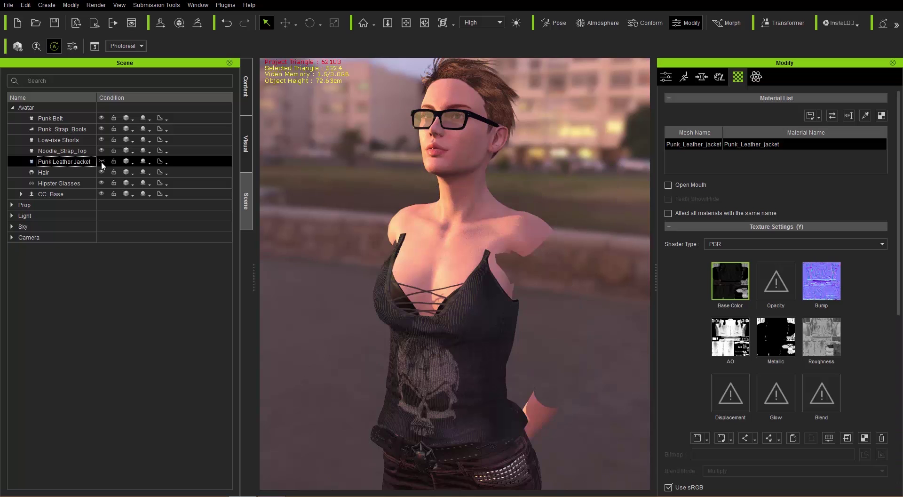
pyautogui.click(102, 162)
pyautogui.click(101, 163)
pyautogui.click(102, 162)
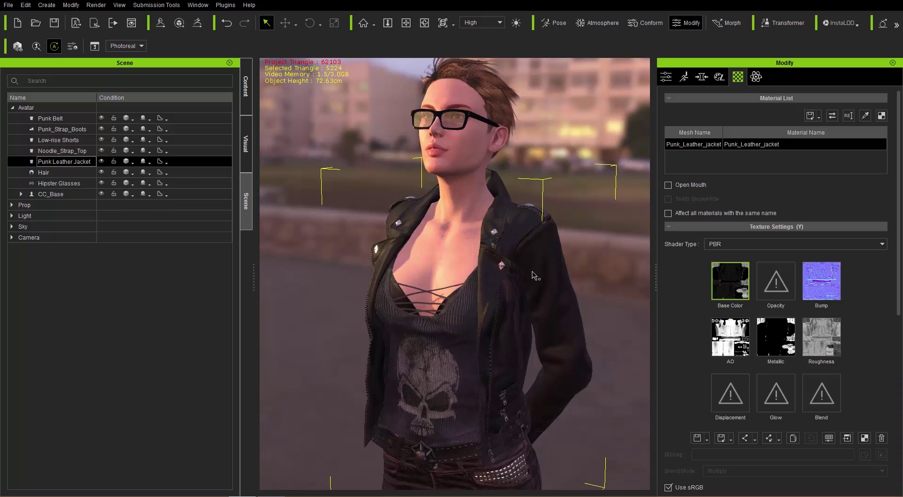
pyautogui.click(101, 161)
pyautogui.click(101, 162)
pyautogui.moveTo(311, 122); pyautogui.dragTo(604, 366)
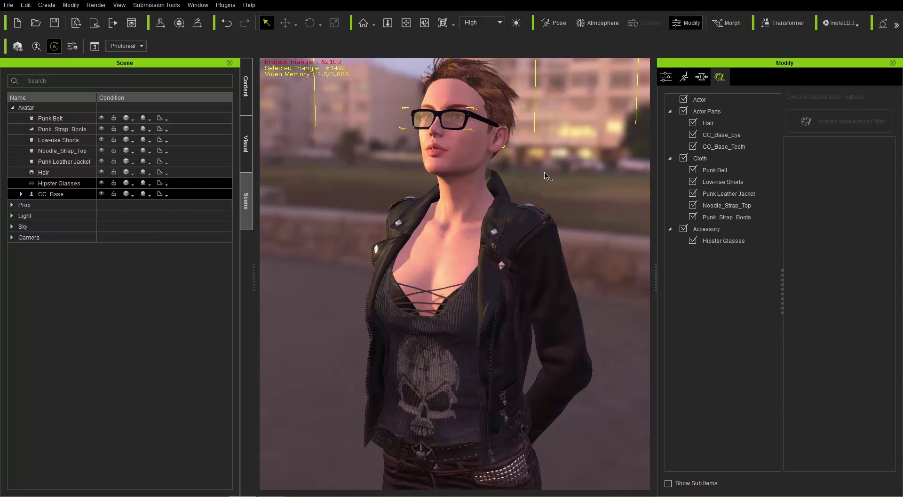
# Step: Unlock the Hipster Glasses, then select the Hair and finally the CC_Base body
pyautogui.click(456, 130)
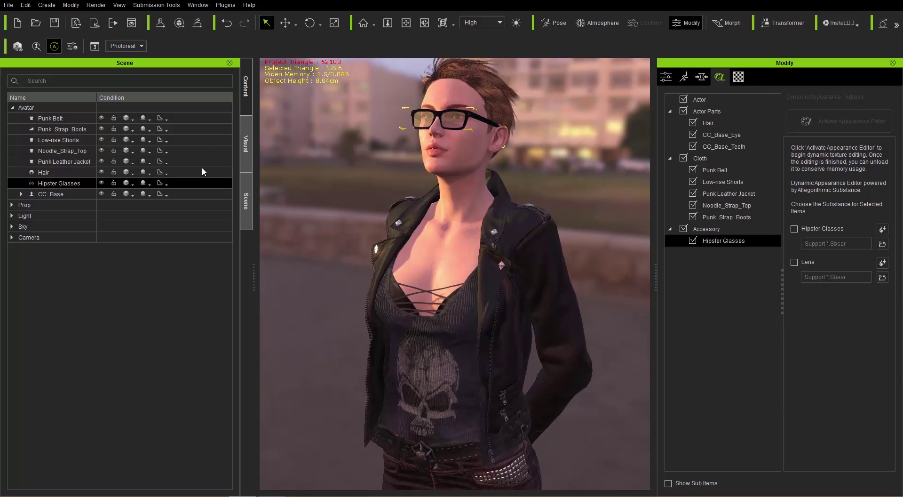
pyautogui.click(113, 187)
pyautogui.click(85, 173)
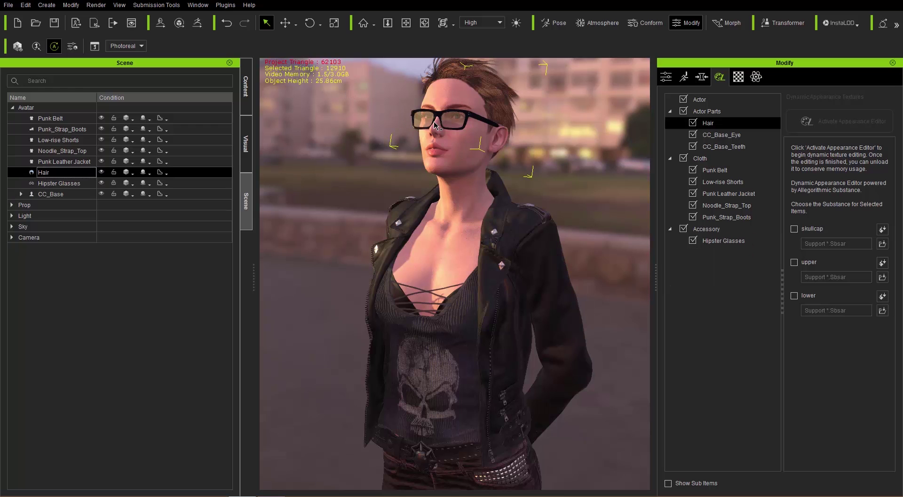
pyautogui.click(470, 122)
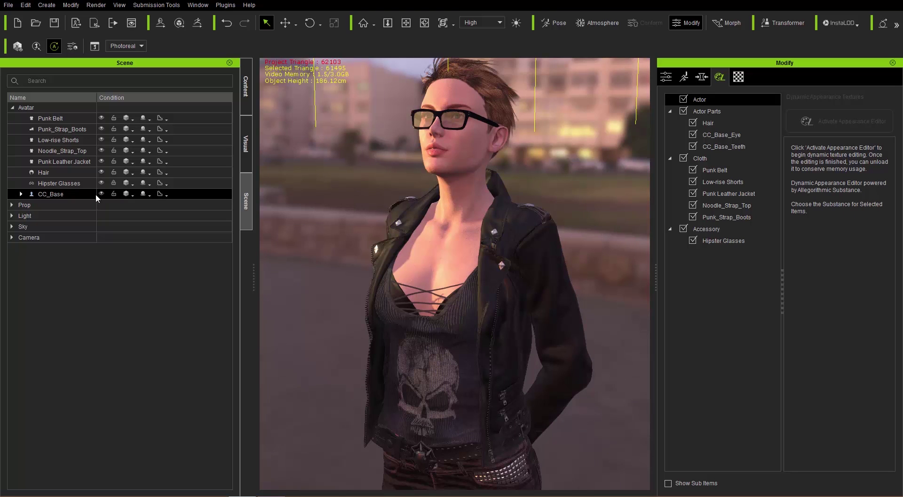
pyautogui.keyDown('ctrl'); pyautogui.click(113, 185); pyautogui.keyUp('ctrl')
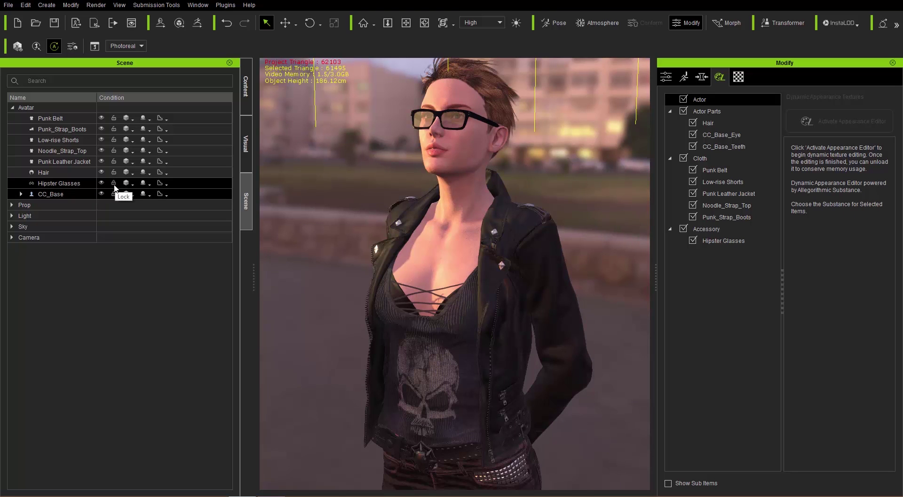
pyautogui.click(114, 186)
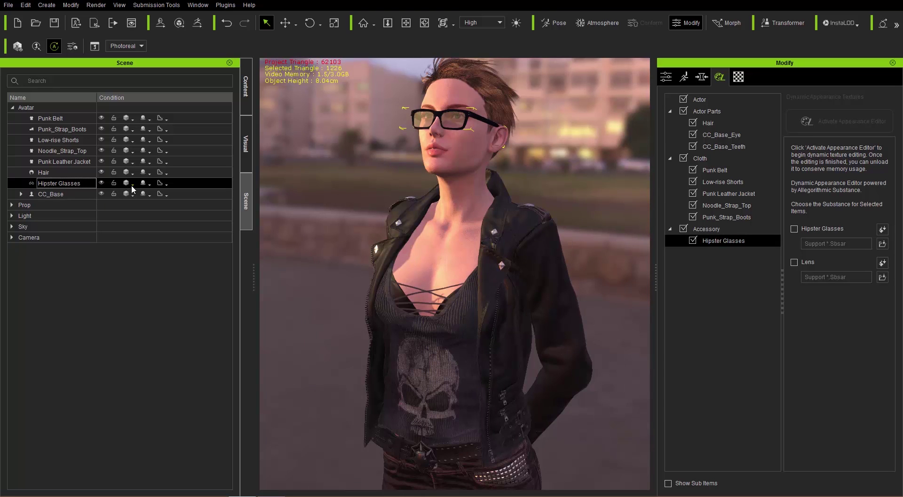
pyautogui.click(132, 184)
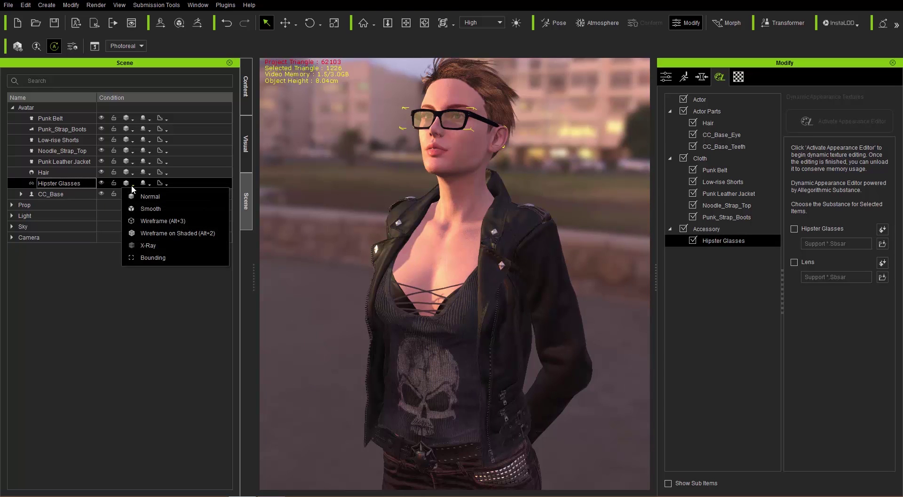
pyautogui.click(160, 231)
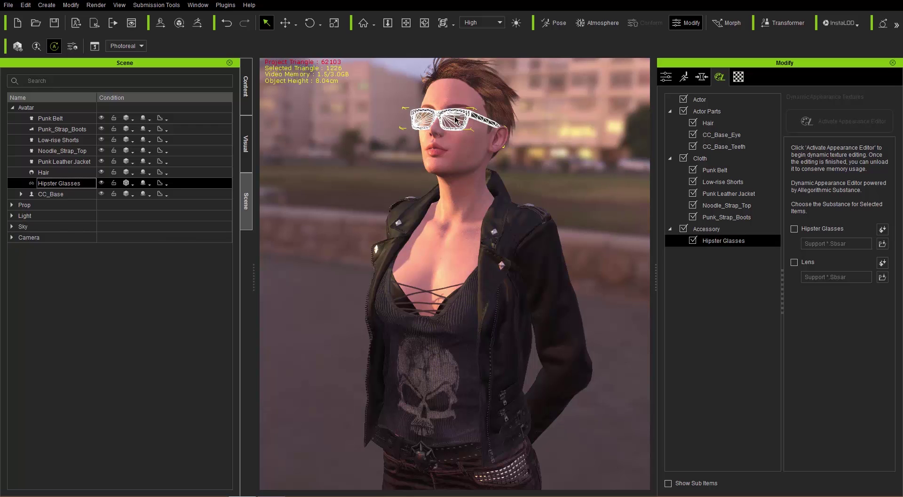
pyautogui.click(132, 184)
pyautogui.click(148, 196)
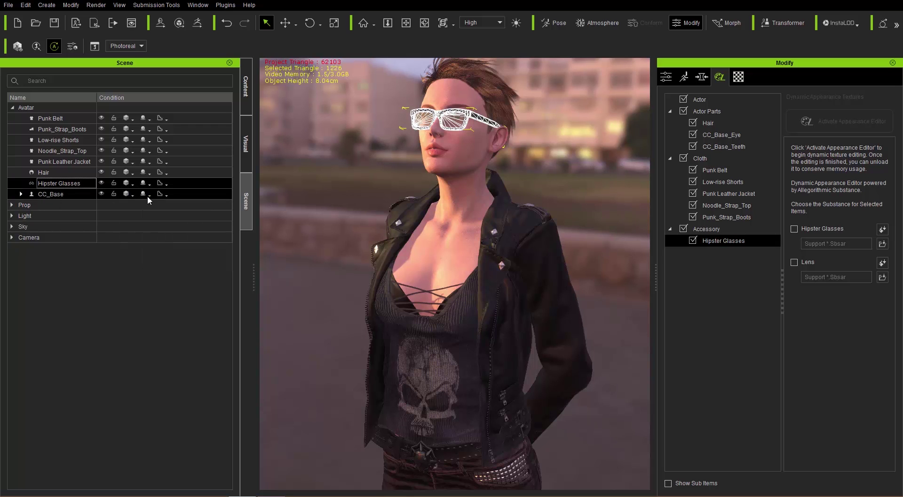
pyautogui.click(513, 265)
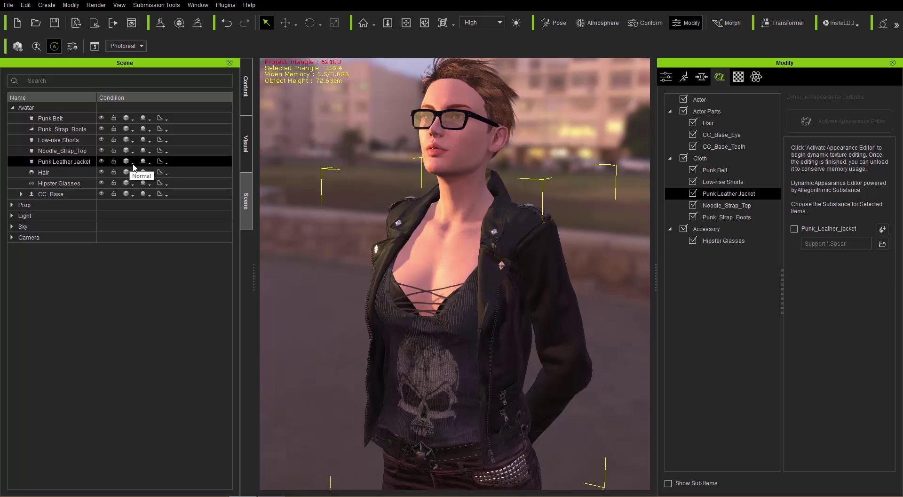
# Step: Cycle the jacket's display mode through Wireframe on Shaded and Wireframe, then back to Normal
pyautogui.click(133, 164)
pyautogui.click(164, 205)
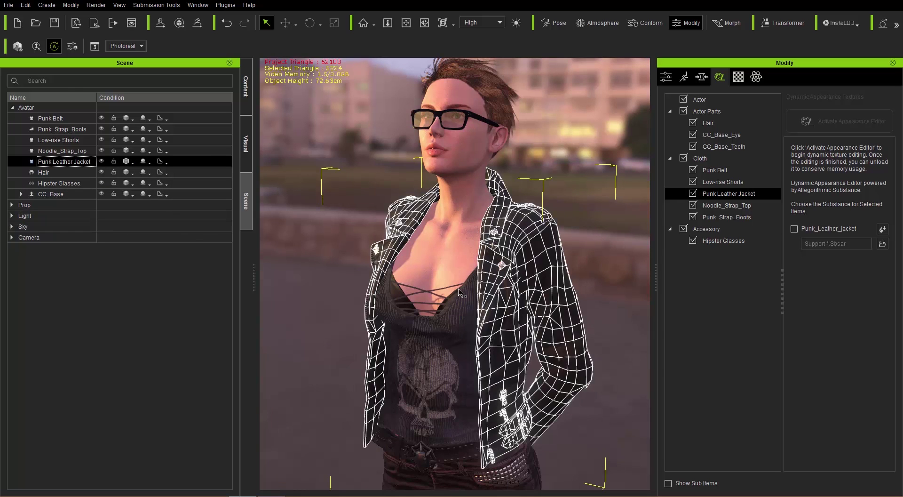
pyautogui.click(133, 165)
pyautogui.click(159, 198)
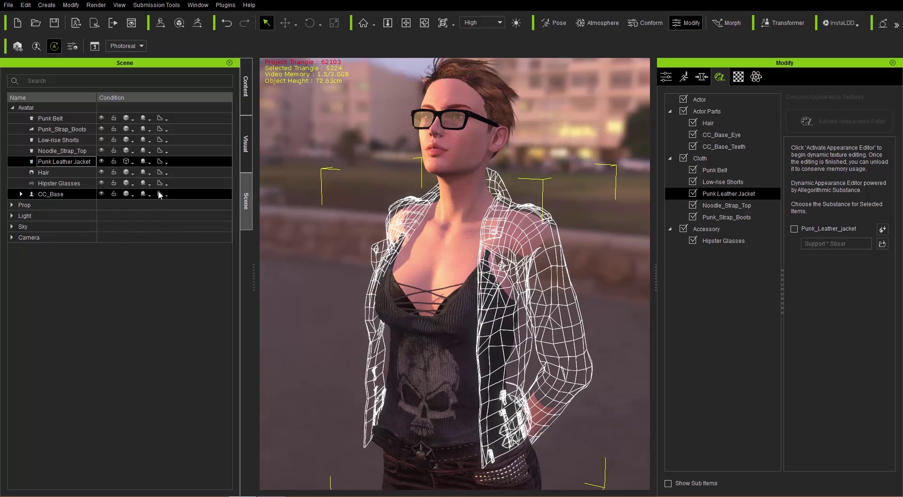
pyautogui.click(135, 164)
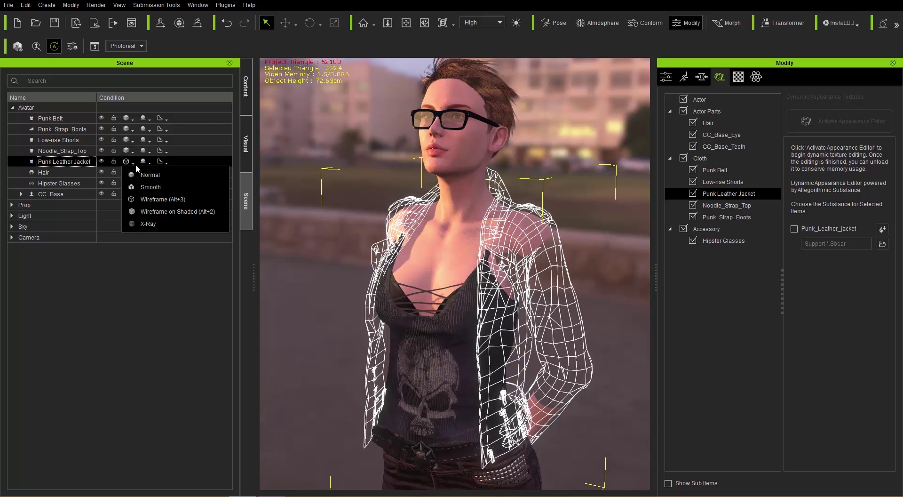
pyautogui.click(152, 175)
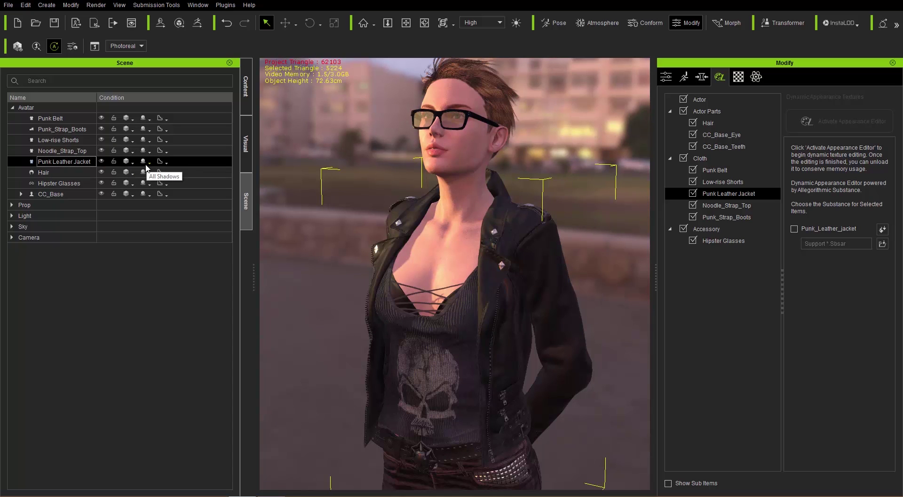
# Step: Check the jacket's subdivision options without changes, then bring up the Visual settings panel
pyautogui.click(166, 166)
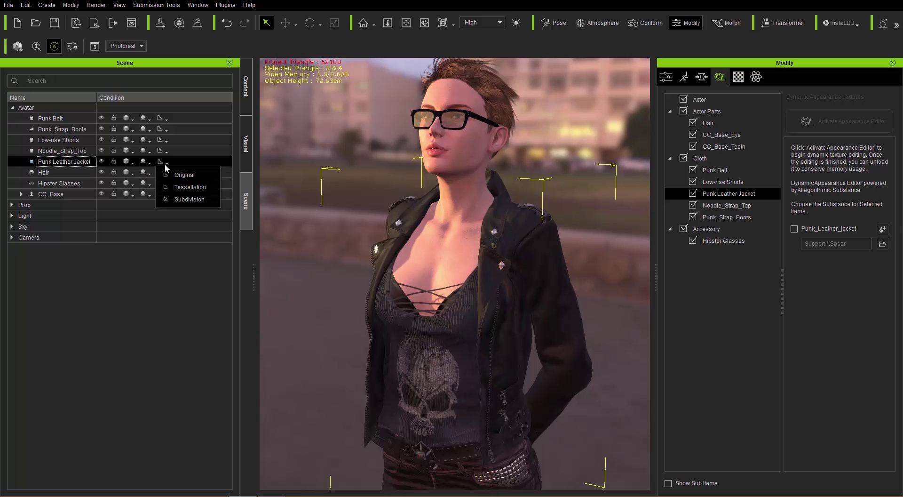
pyautogui.click(193, 80)
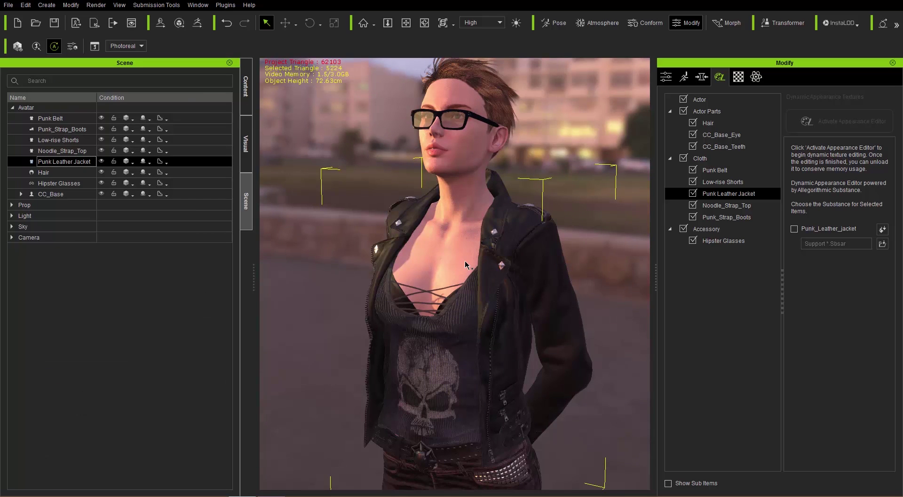
pyautogui.click(246, 146)
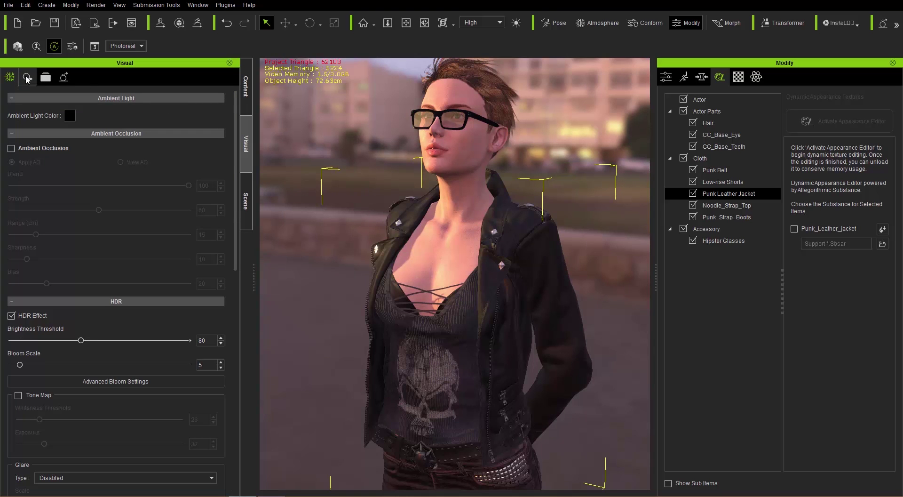
pyautogui.click(27, 79)
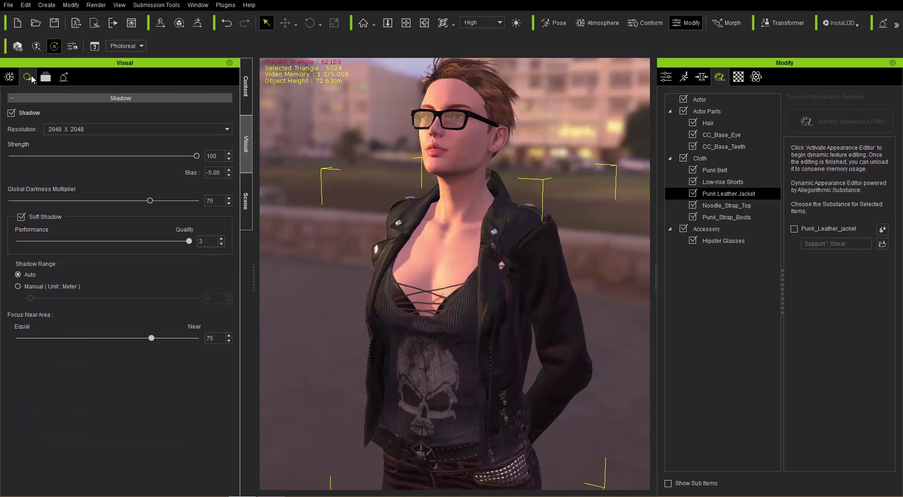
pyautogui.click(44, 77)
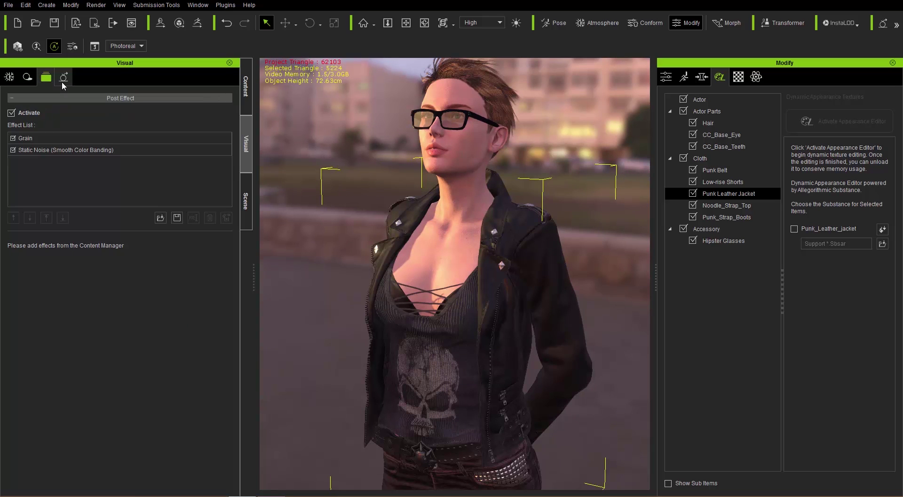
pyautogui.click(62, 81)
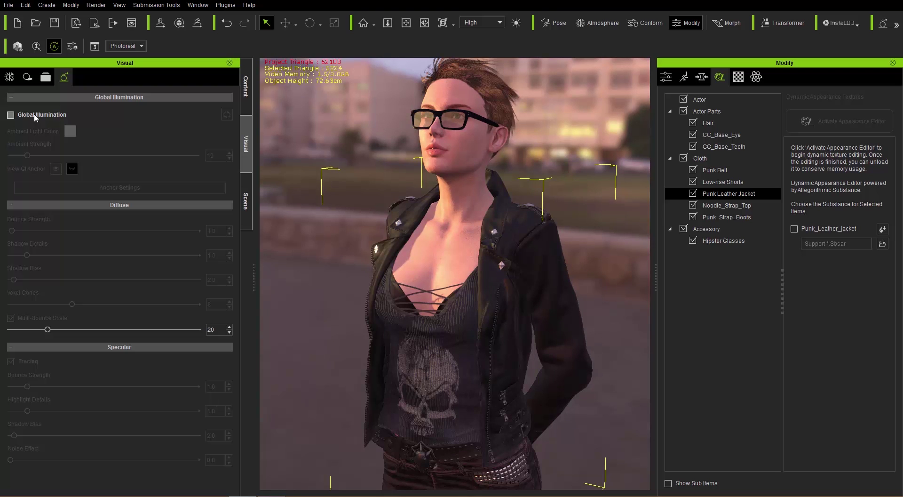
pyautogui.click(10, 78)
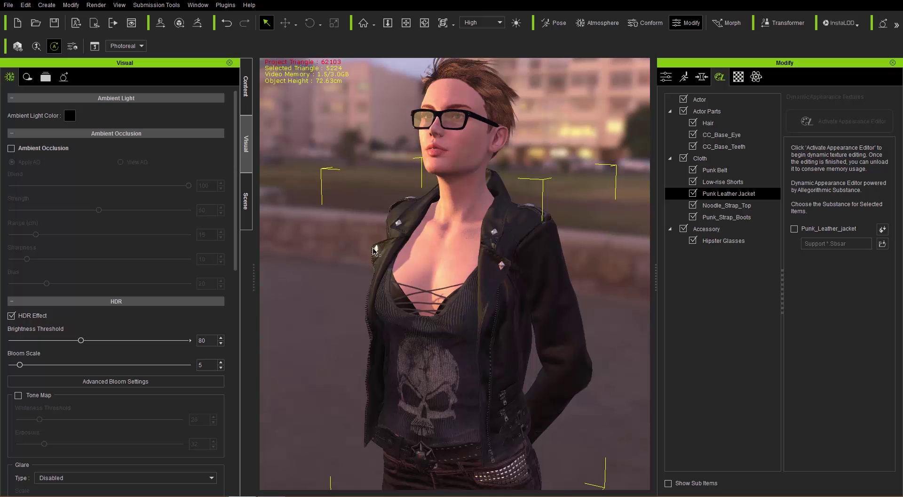
# Step: Toggle HDR Effect off and on, set Bloom Scale to 15, and deactivate Image Based Lighting
pyautogui.moveTo(19, 365); pyautogui.dragTo(48, 366)
pyautogui.click(12, 317)
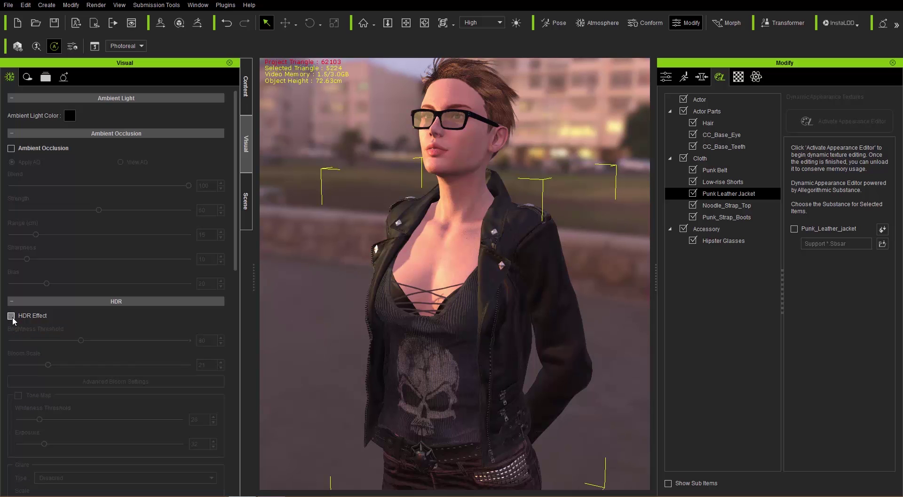
pyautogui.click(11, 317)
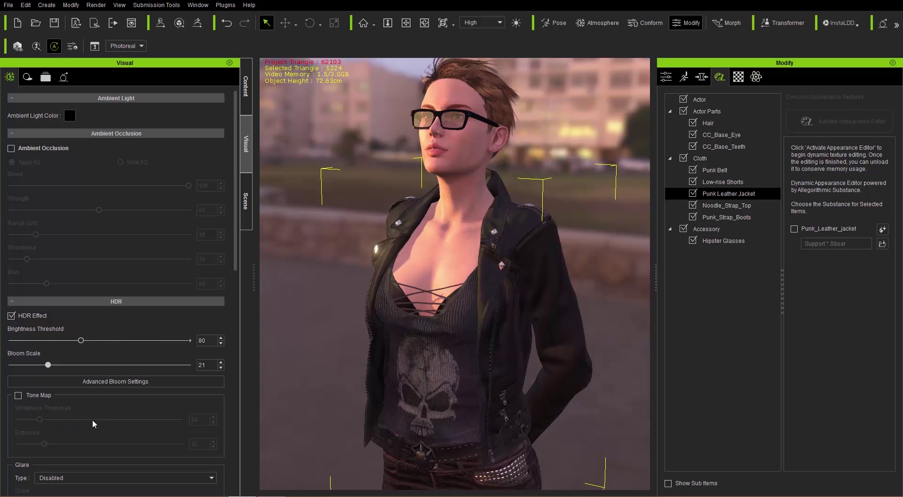
pyautogui.scroll(-3, 93, 419)
pyautogui.moveTo(48, 280); pyautogui.dragTo(38, 281)
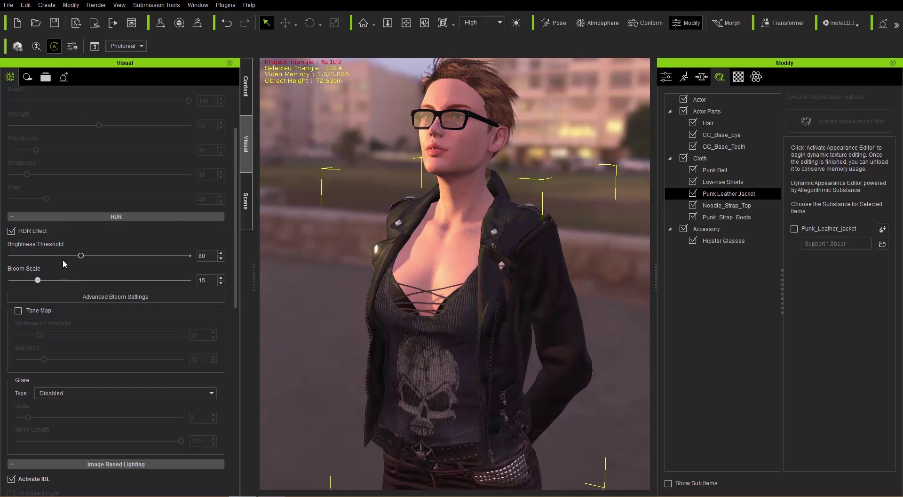
pyautogui.scroll(-8, 83, 323)
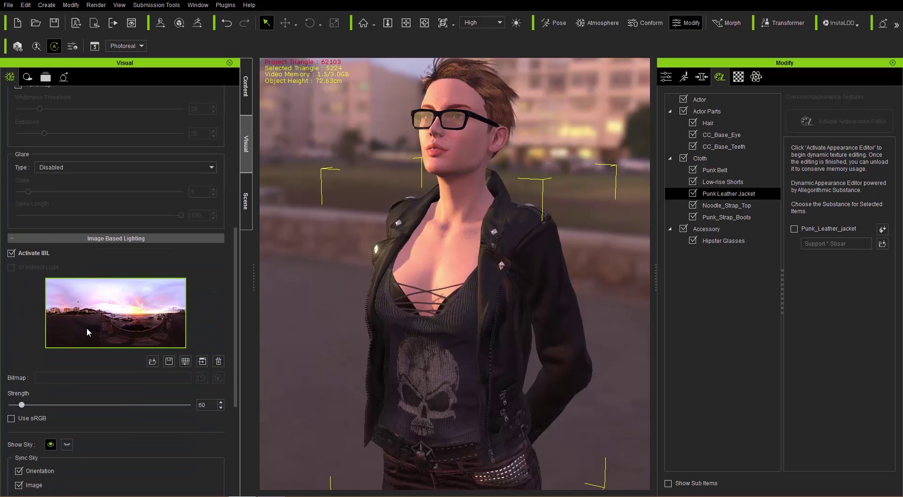
pyautogui.click(11, 253)
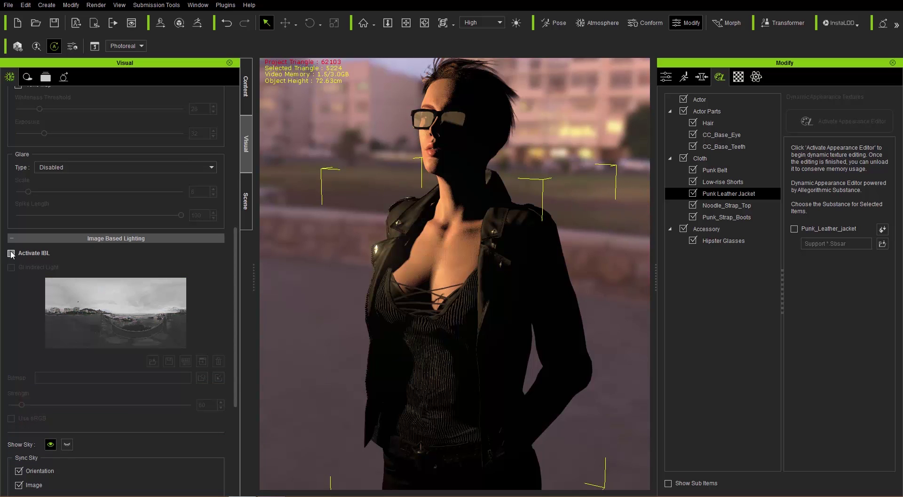
# Step: In the Scene tree's Light list, switch Spotlight_L off and back on, then return to Visual
pyautogui.click(248, 204)
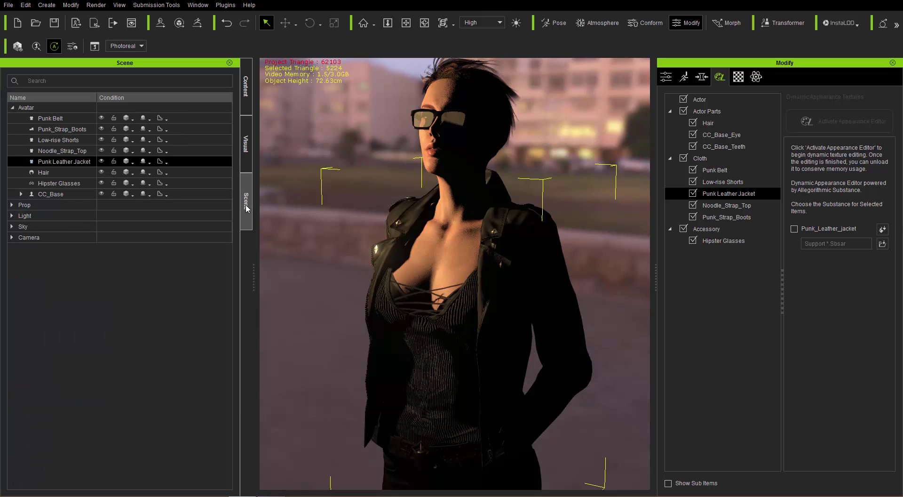
pyautogui.click(13, 215)
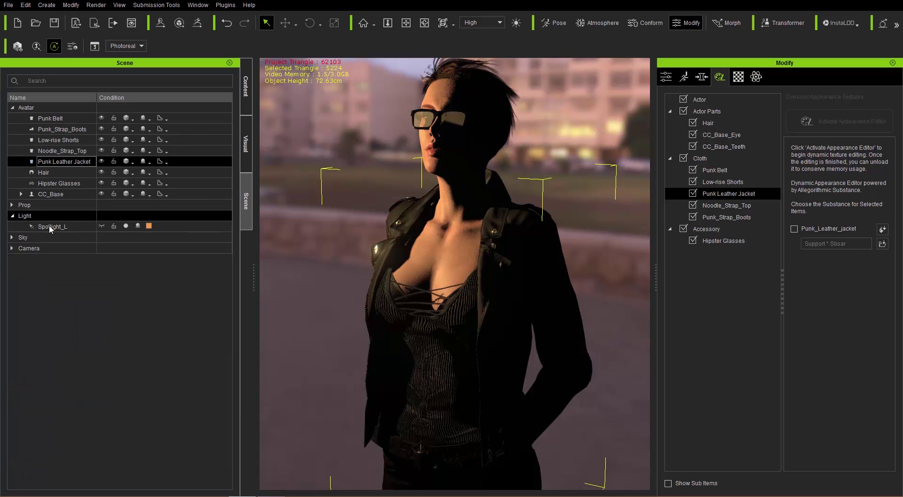
pyautogui.click(126, 226)
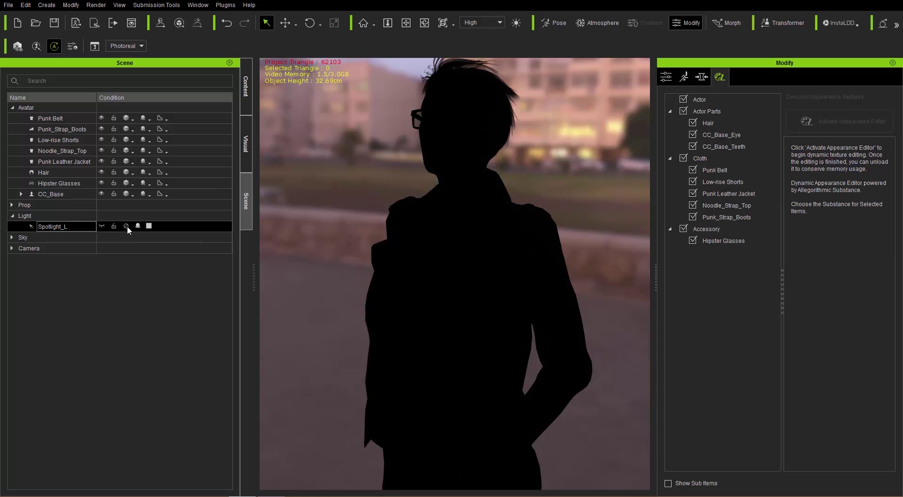
pyautogui.click(126, 227)
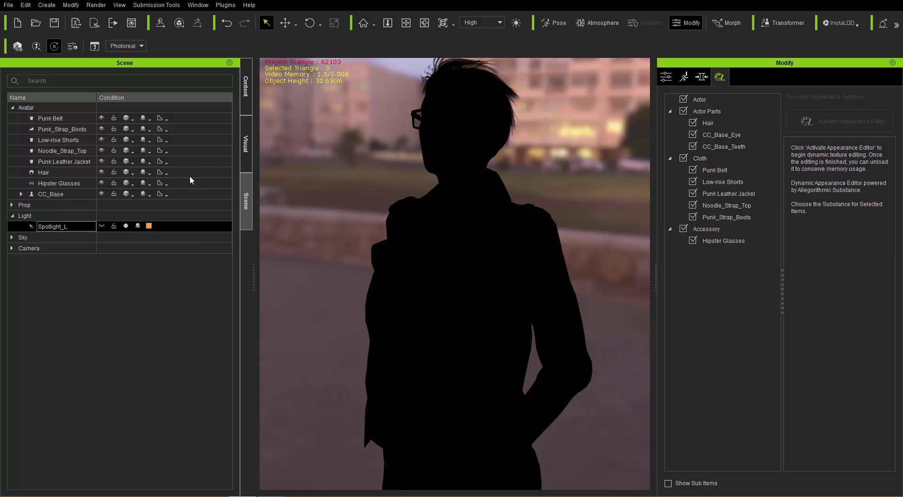
pyautogui.click(245, 150)
# Step: Reactivate Image Based Lighting at Strength 91 and toggle Show Sky off and back on
pyautogui.click(11, 254)
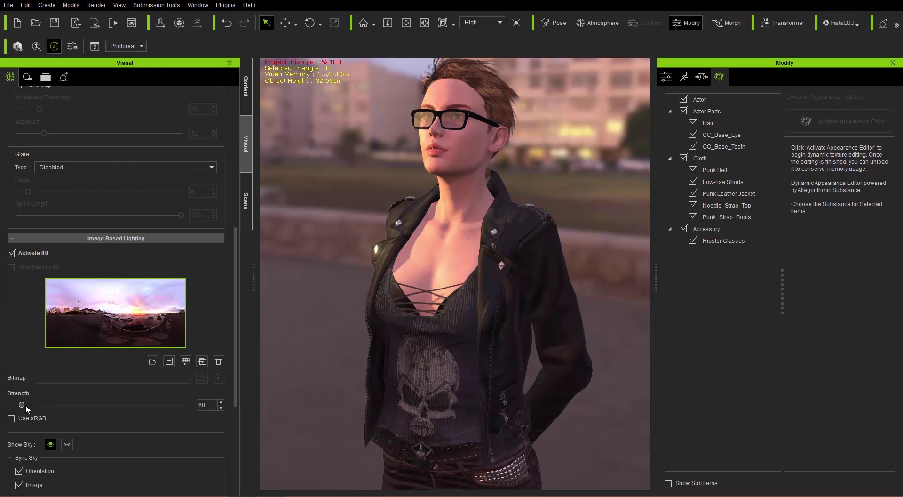
pyautogui.moveTo(25, 405)
pyautogui.mouseDown()
pyautogui.moveTo(60, 400)
pyautogui.moveTo(32, 395)
pyautogui.mouseUp()
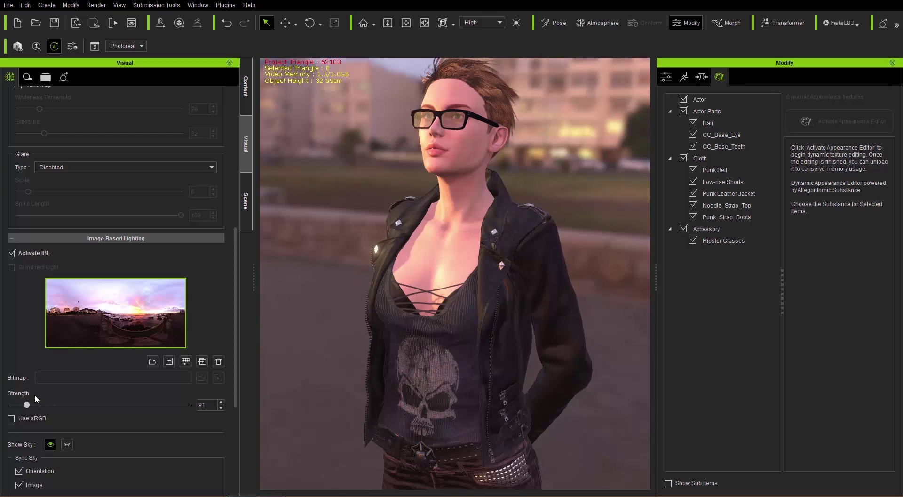
pyautogui.moveTo(236, 301); pyautogui.dragTo(241, 373)
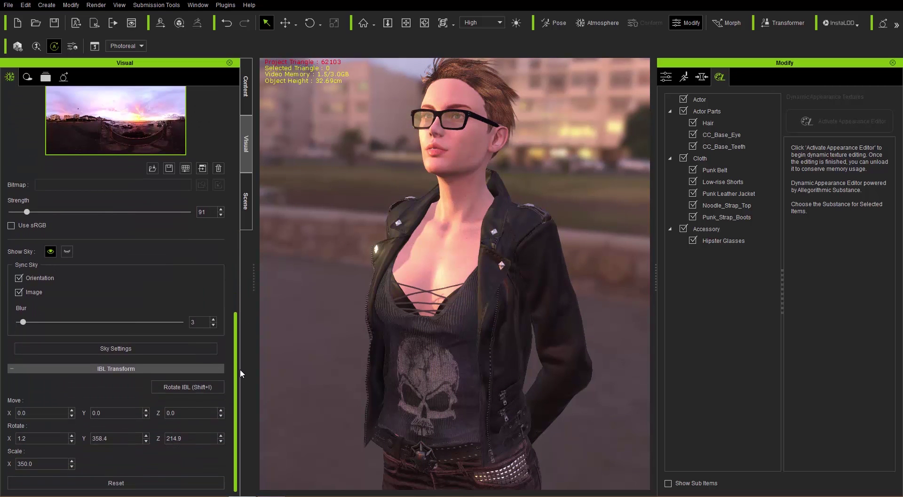
pyautogui.click(52, 250)
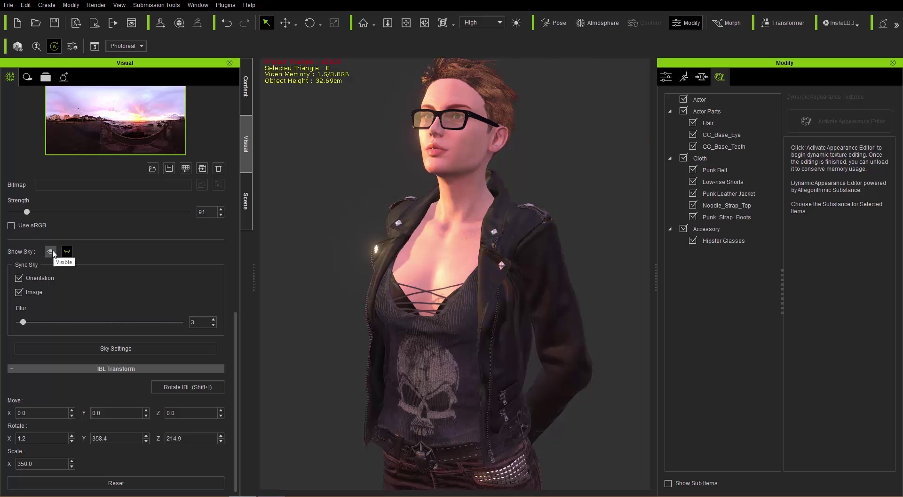
pyautogui.click(51, 251)
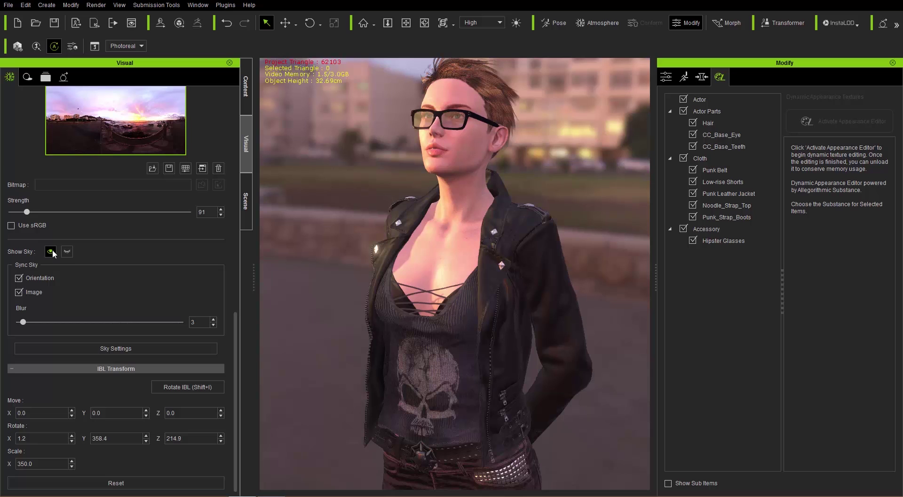
# Step: In Shadow settings, toggle Shadow off and on twice and raise Global Darkness Multiplier to 83
pyautogui.click(27, 78)
pyautogui.click(11, 113)
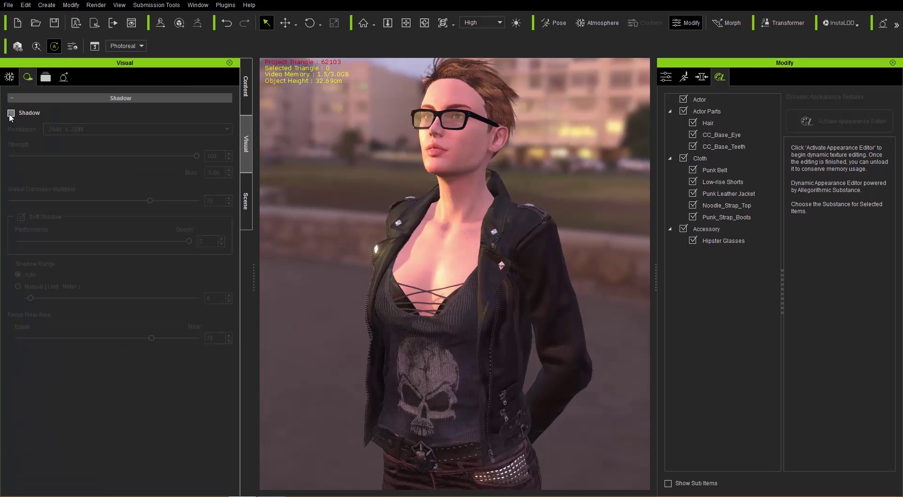
pyautogui.click(11, 113)
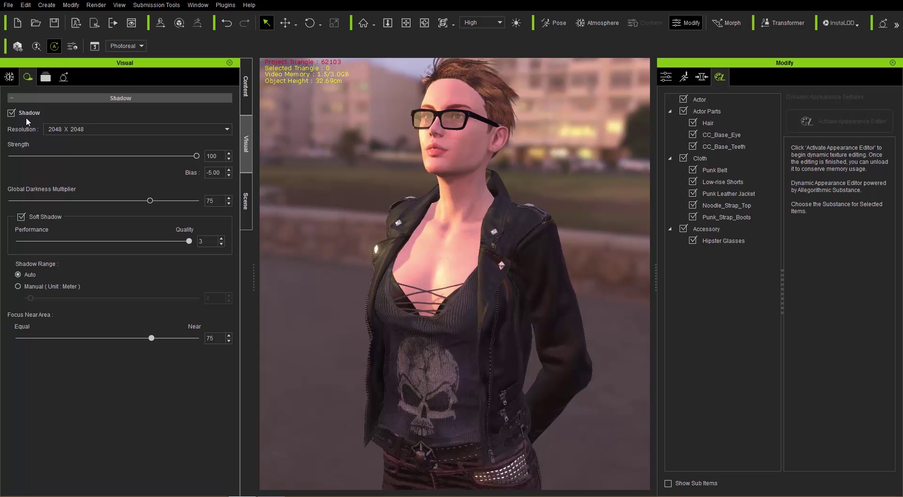
pyautogui.click(11, 113)
pyautogui.click(11, 113)
pyautogui.moveTo(197, 155); pyautogui.dragTo(219, 155)
pyautogui.moveTo(151, 201)
pyautogui.mouseDown()
pyautogui.moveTo(179, 201)
pyautogui.moveTo(17, 202)
pyautogui.moveTo(210, 199)
pyautogui.moveTo(165, 201)
pyautogui.mouseUp()
# Step: View the Post Effect settings, then in Global Illumination switch it on and back off
pyautogui.click(46, 78)
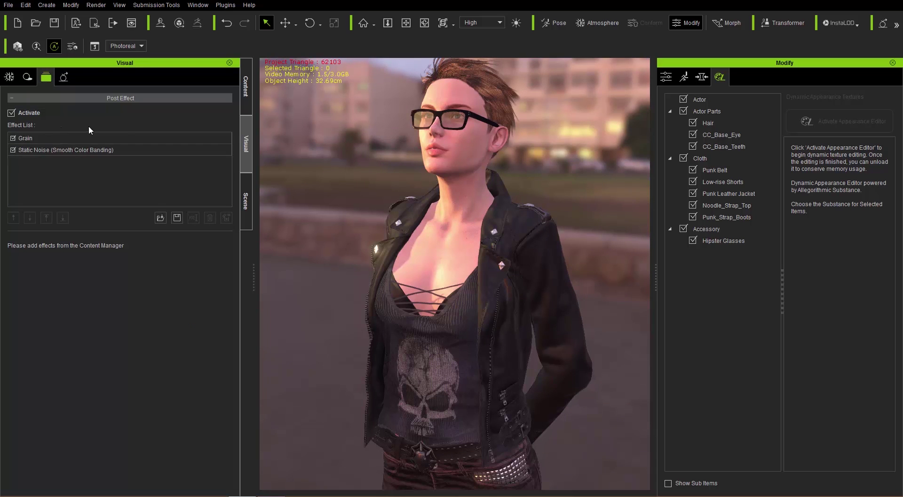
pyautogui.click(63, 76)
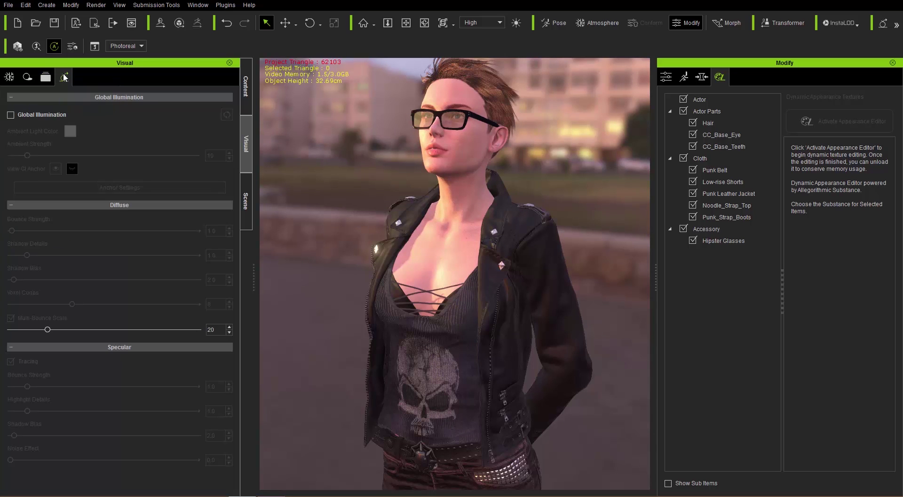
pyautogui.click(10, 115)
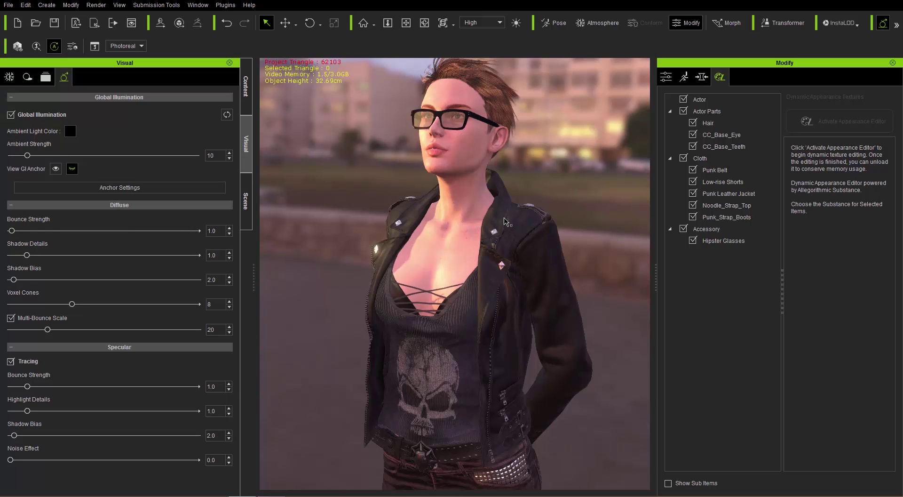
pyautogui.click(11, 115)
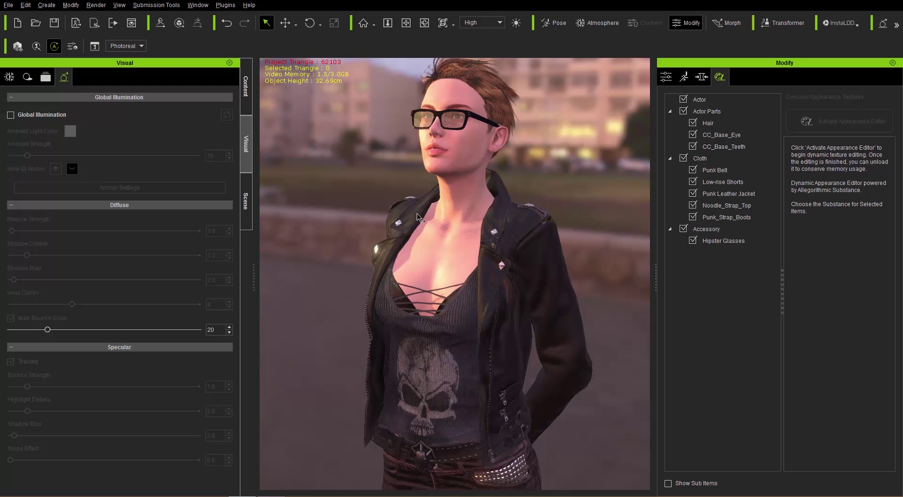
# Step: Select the character and orbit to a closer three-quarter view of it
pyautogui.moveTo(567, 233); pyautogui.dragTo(562, 232, button='right')
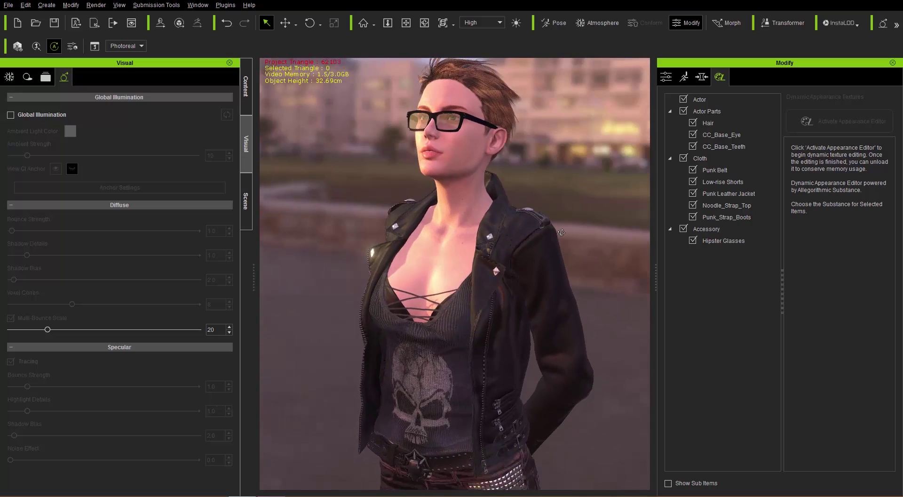
pyautogui.click(469, 252)
pyautogui.moveTo(418, 308)
pyautogui.mouseDown(button='right')
pyautogui.moveTo(526, 305)
pyautogui.moveTo(303, 307)
pyautogui.moveTo(449, 294)
pyautogui.moveTo(432, 300)
pyautogui.mouseUp(button='right')
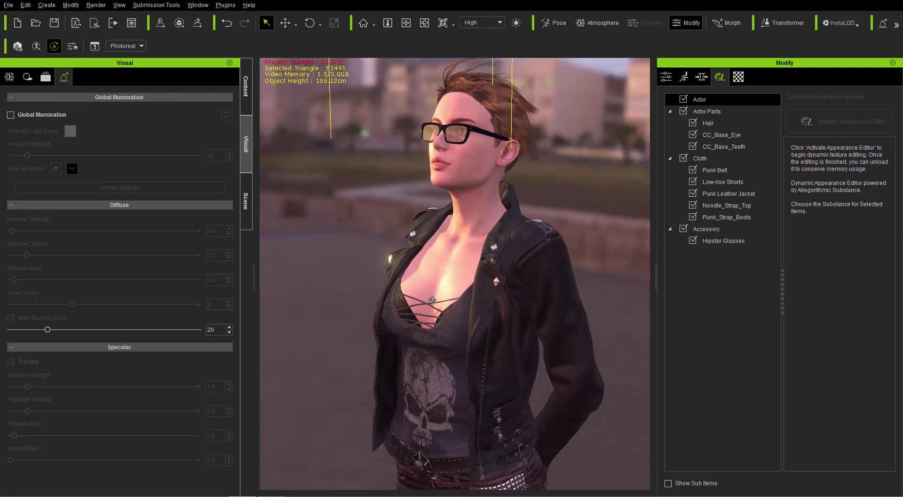